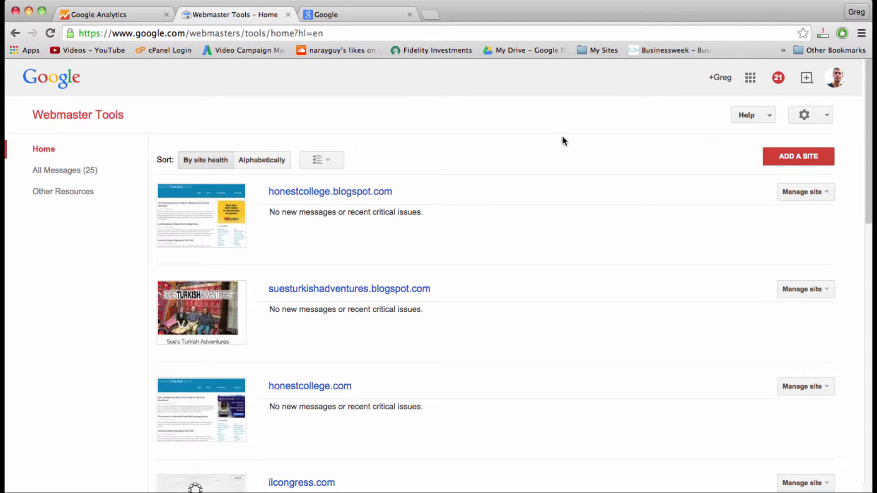
- Move from Google's website-submission page over to the Google Analytics account overview tab
scroll(561, 136, "down", 3)
scroll(562, 136, "up", 3)
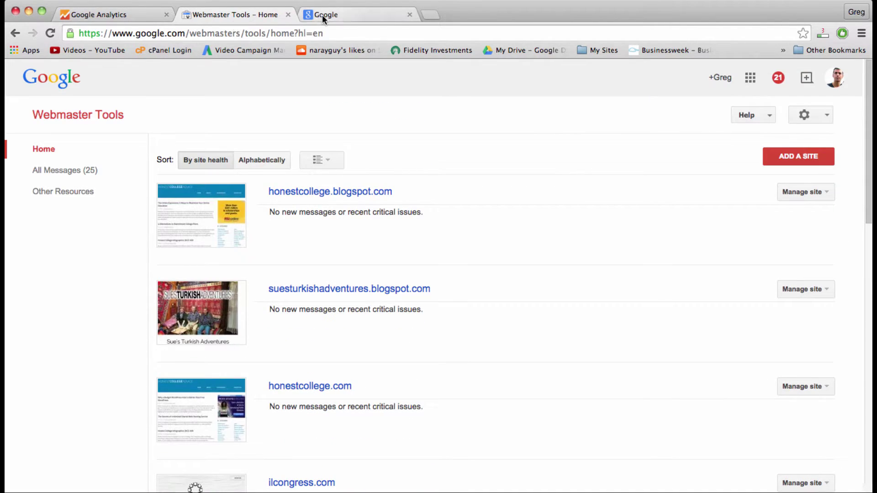
left_click(350, 18)
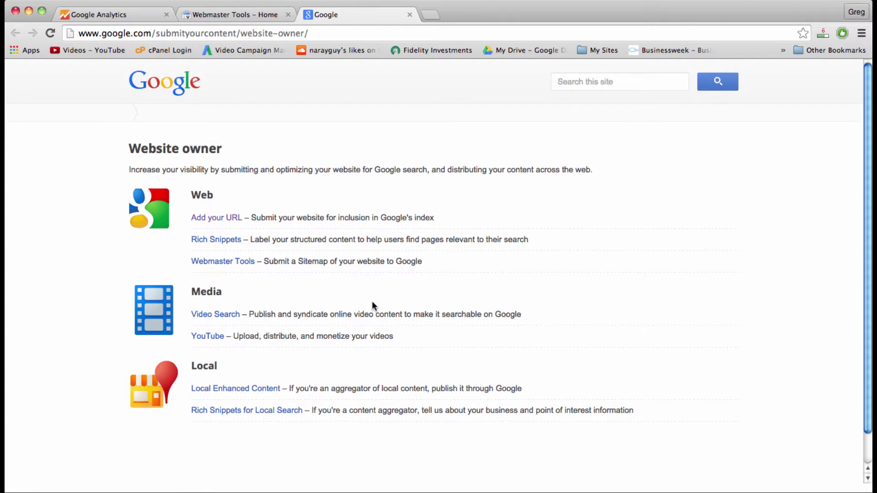
left_click(137, 14)
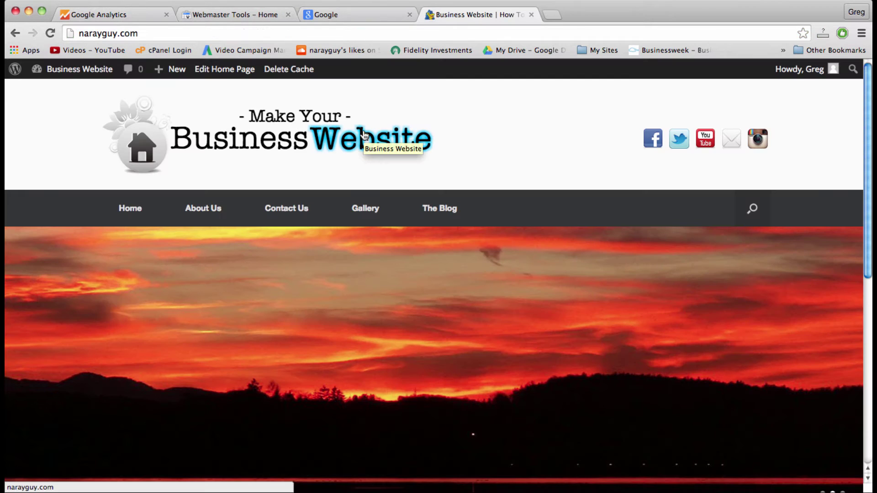
- Scroll down the narayguy.com homepage and back up to look it over
scroll(364, 134, "down", 5)
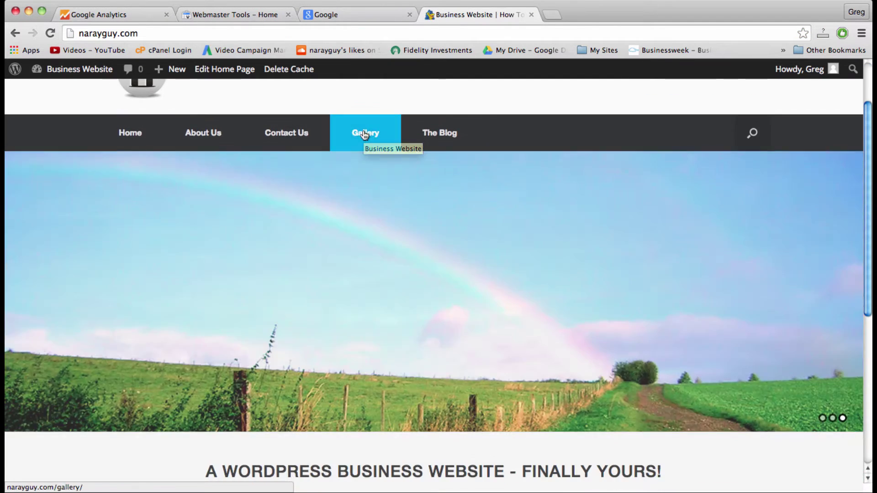
scroll(364, 134, "down", 8)
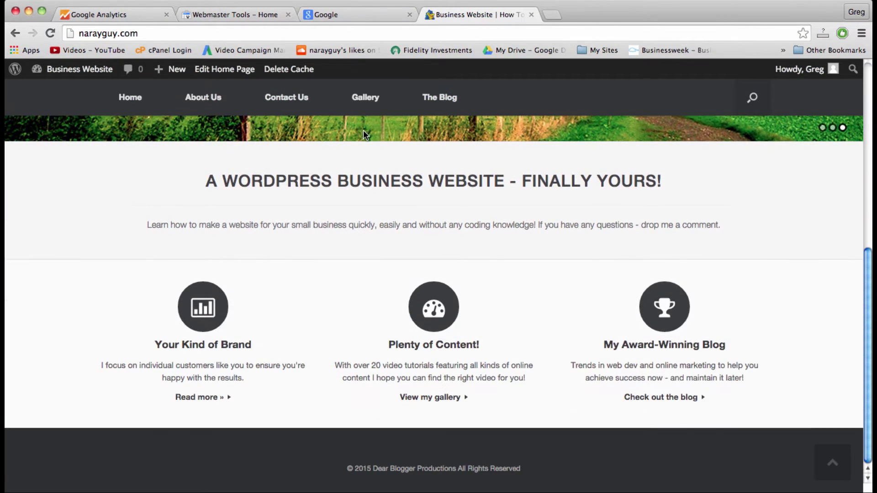
scroll(362, 260, "up", 13)
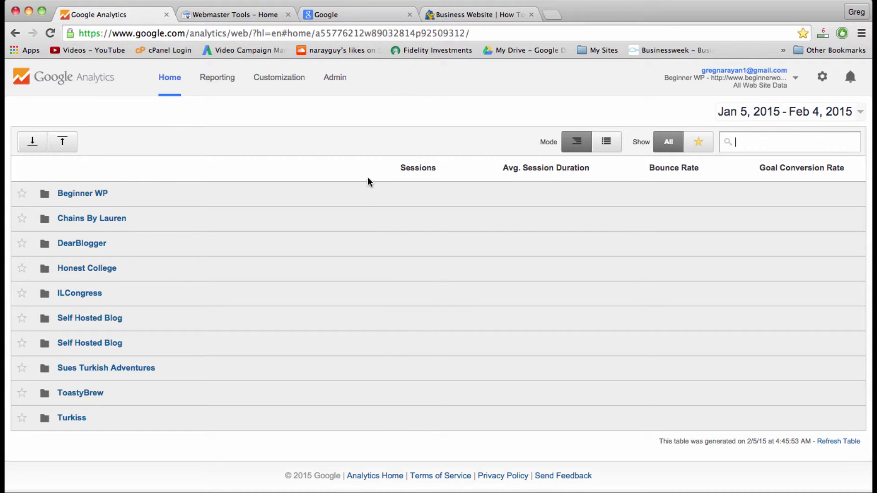
- Open Analytics Admin and expand the Account list for Beginner WP
left_click(330, 78)
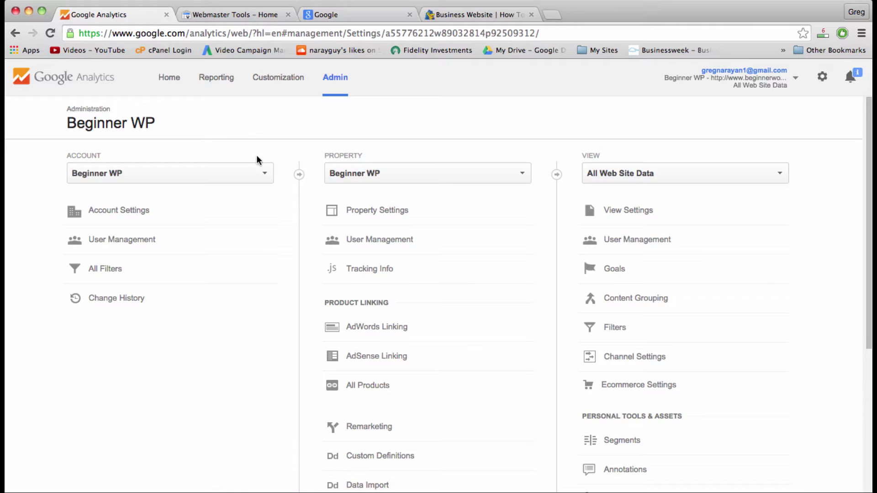
left_click(267, 172)
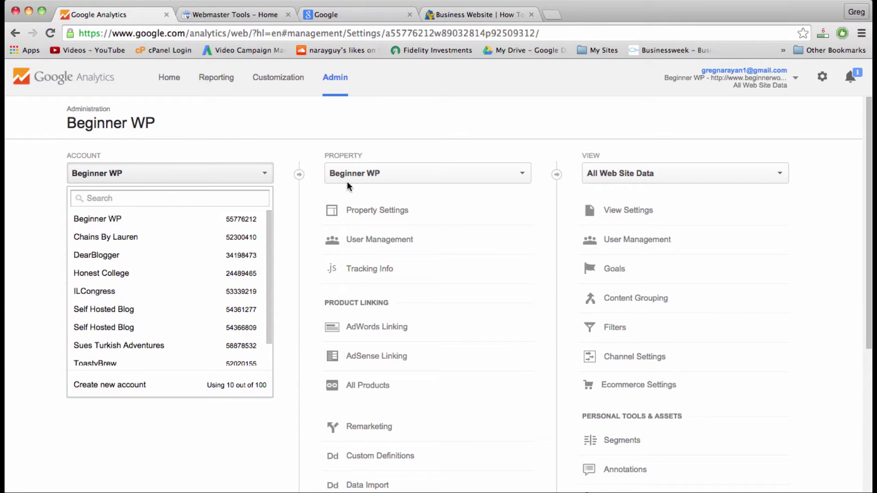
- Start a new Analytics account, entering the account name and website name 'Business Website'
left_click(228, 388)
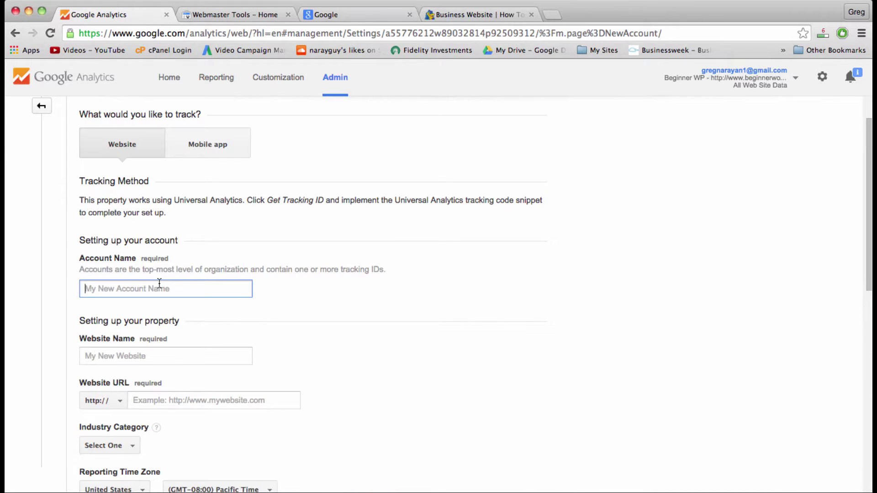
type("Narayguy")
left_click(165, 356)
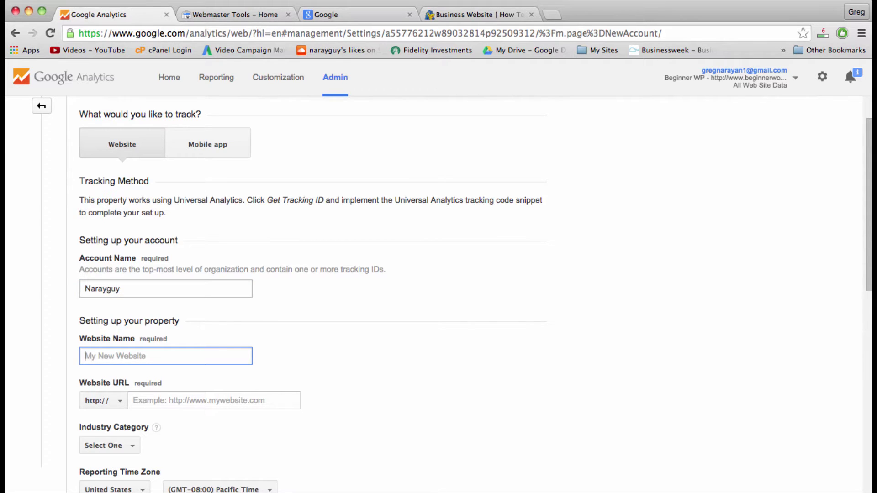
type("Business Website")
key("Tab")
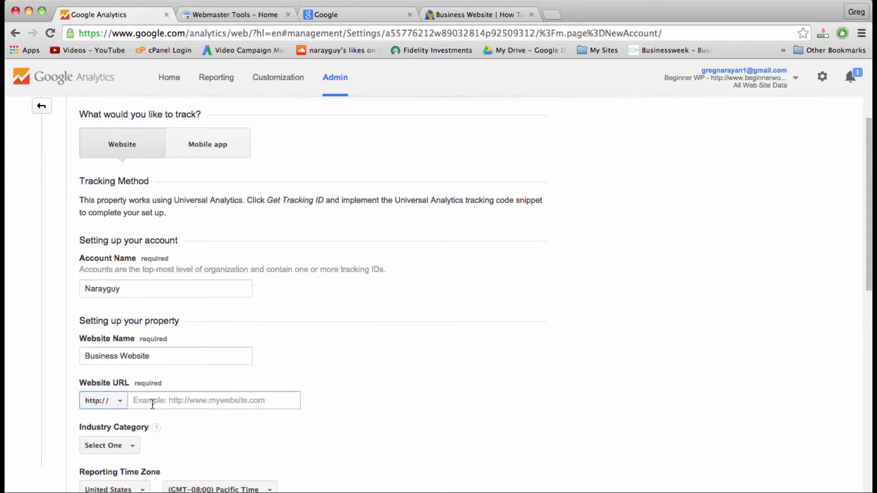
left_click(457, 14)
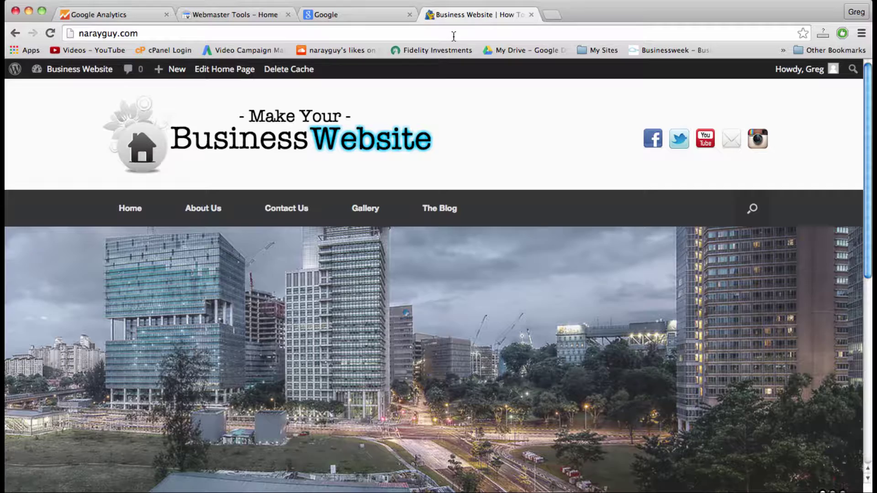
left_click(454, 36)
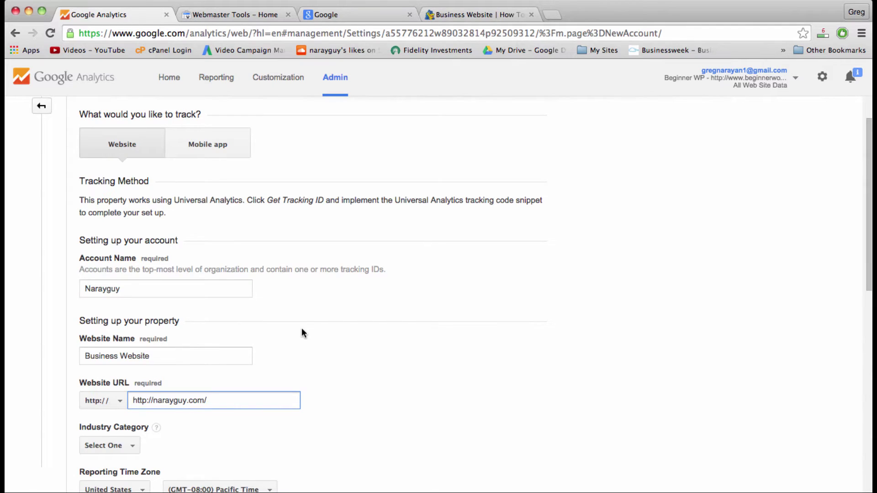
scroll(302, 331, "down", 3)
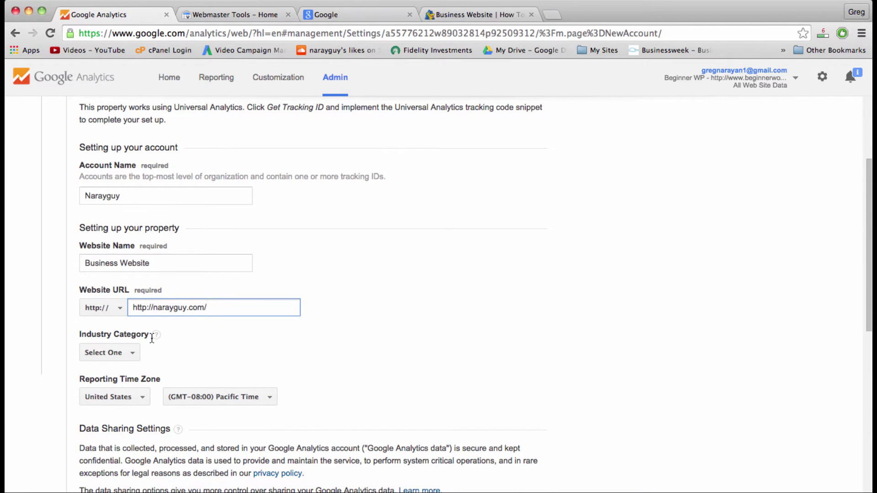
- Set the new account's industry category to Reference
left_click(124, 359)
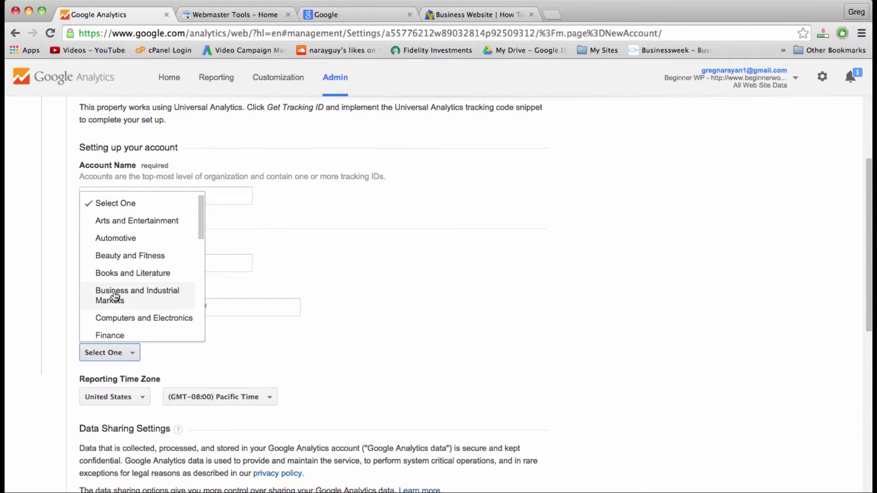
scroll(120, 224, "down", 5)
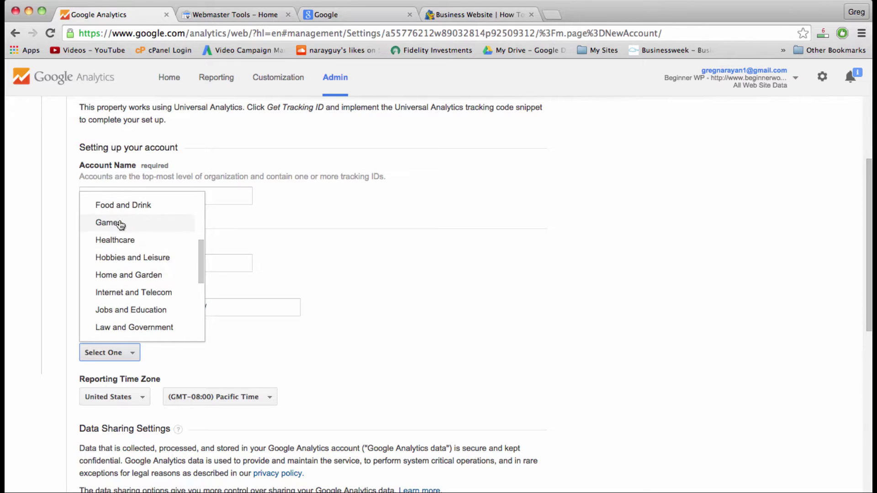
scroll(120, 224, "down", 4)
scroll(121, 224, "up", 6)
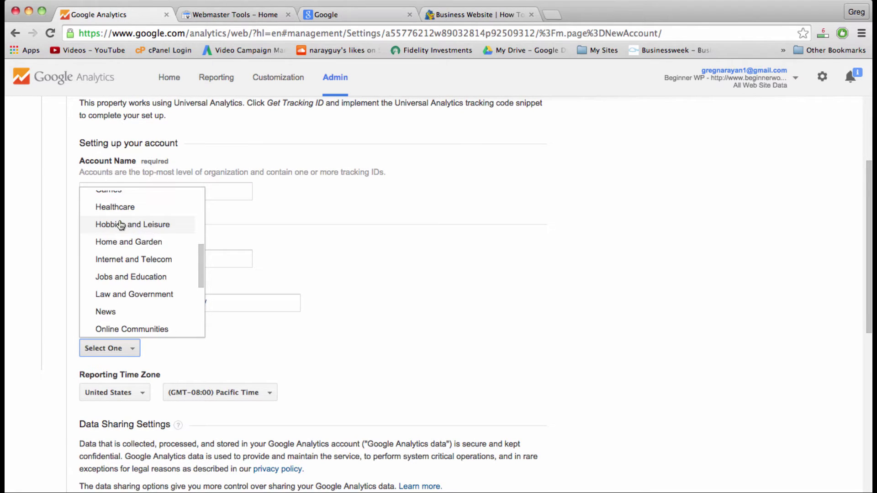
scroll(120, 339, "down", 3)
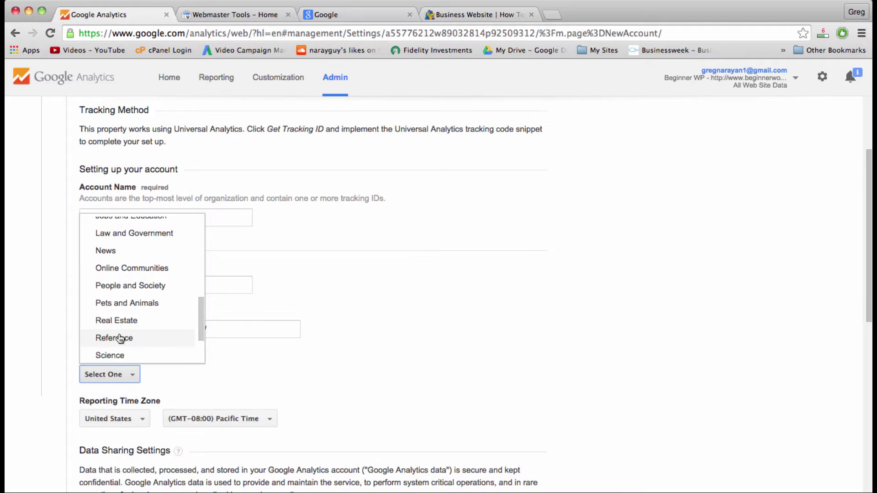
left_click(120, 339)
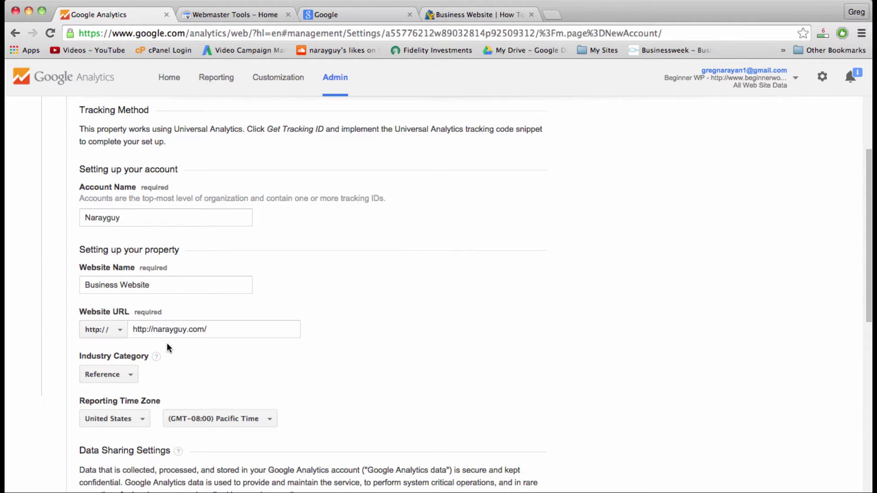
scroll(167, 342, "down", 10)
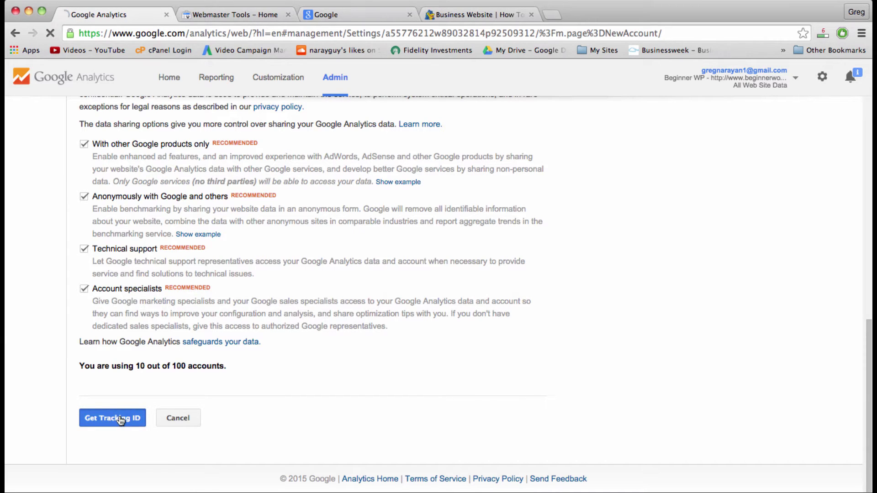
- Accept the Analytics terms of service to get the Business Website tracking ID
scroll(454, 286, "down", 5)
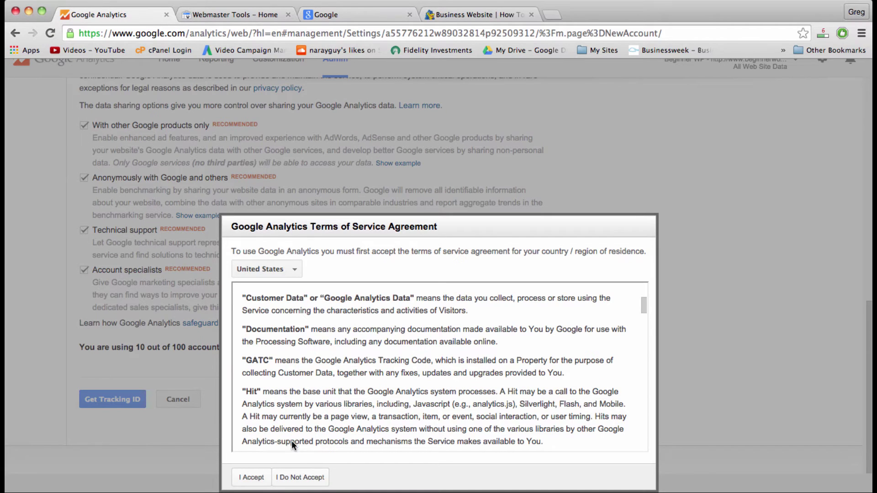
left_click(250, 477)
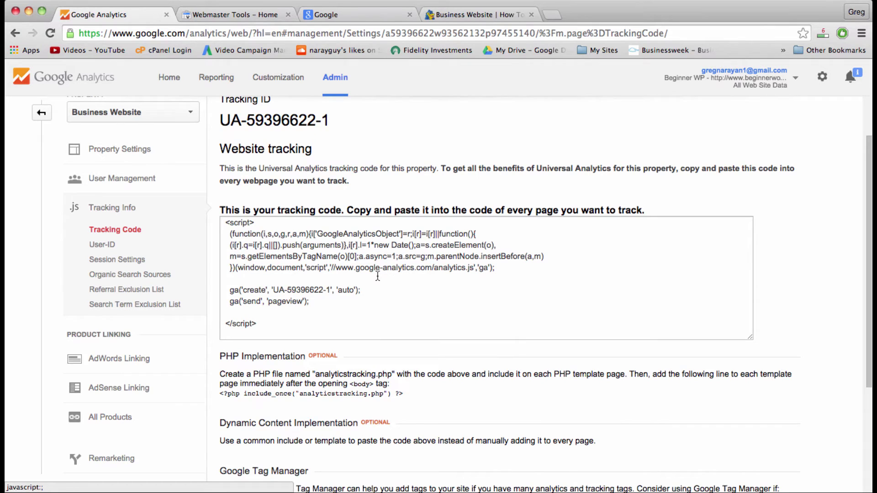
scroll(290, 295, "up", 2)
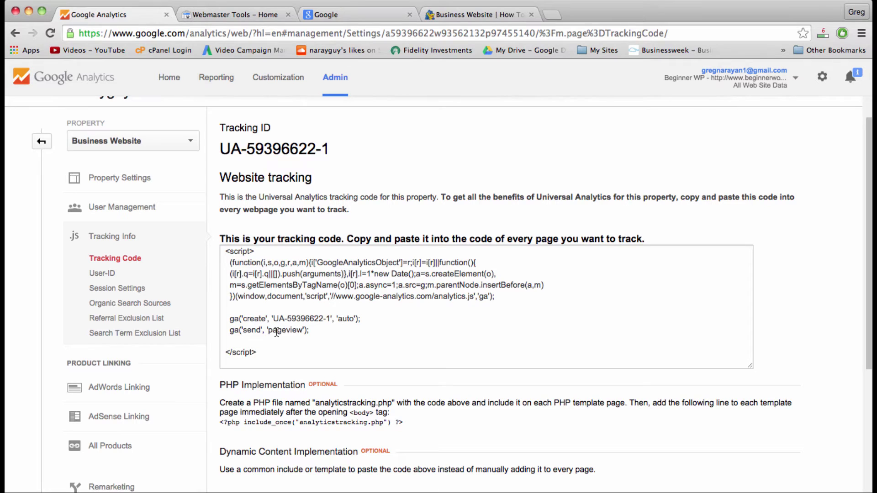
- Copy the full tracking code and return to the Business Website tab
left_click(270, 356)
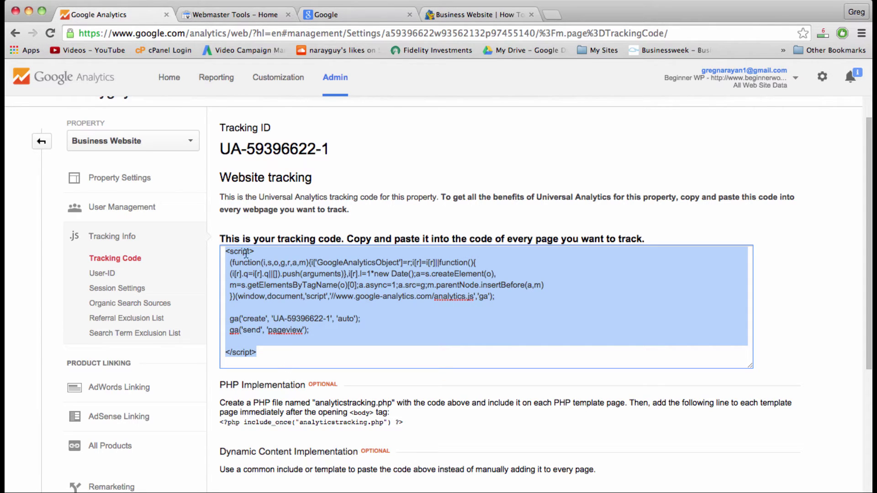
right_click(283, 284)
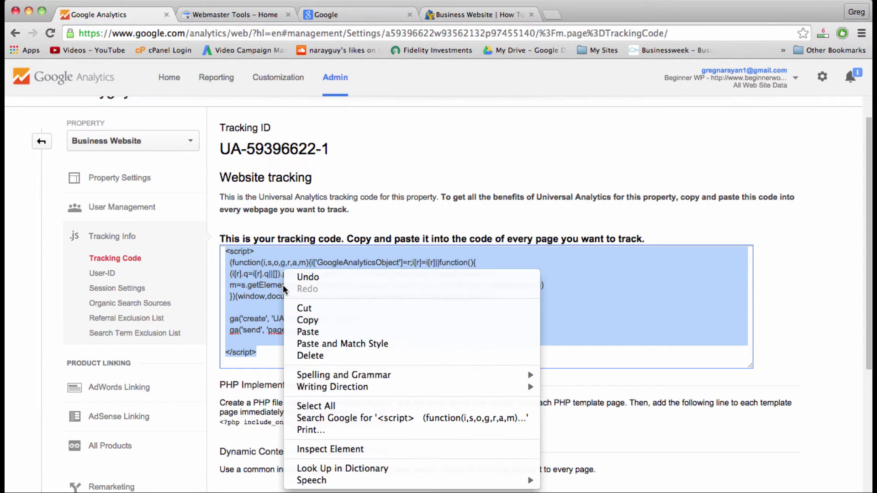
left_click(306, 322)
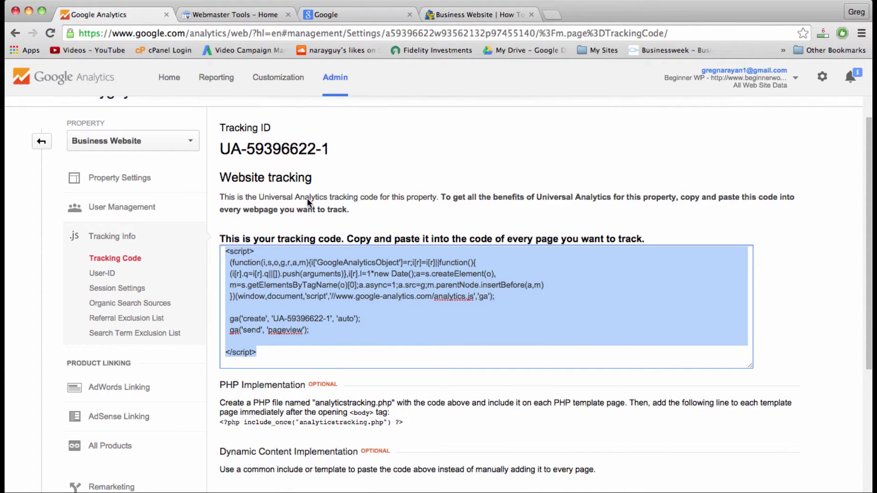
left_click(323, 182)
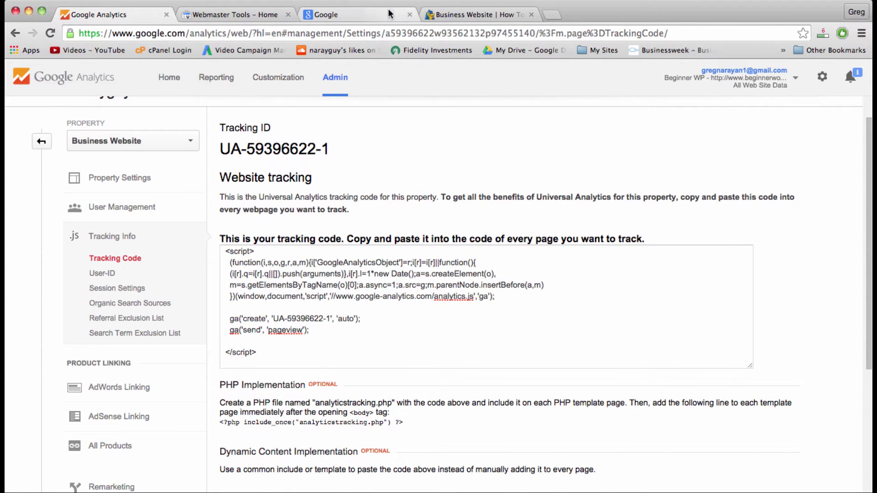
left_click(440, 14)
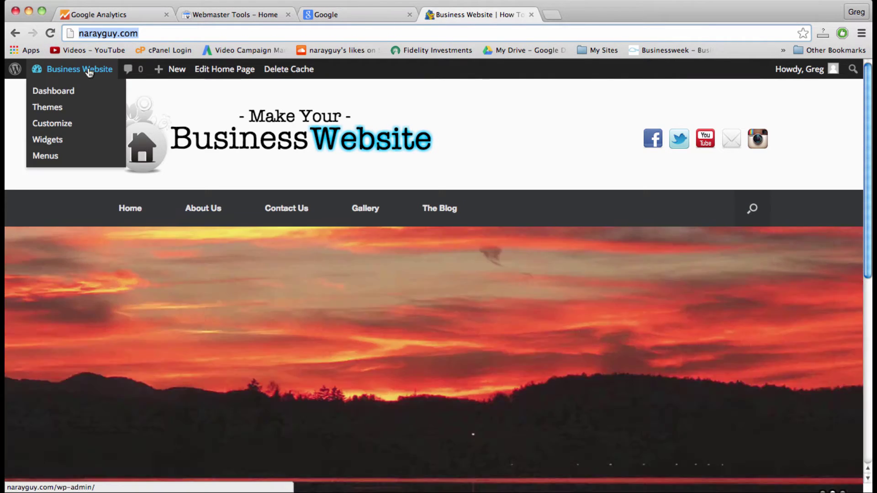
- Open the WordPress theme editor on Vantage's style.css and scroll to the template list
left_click(90, 69)
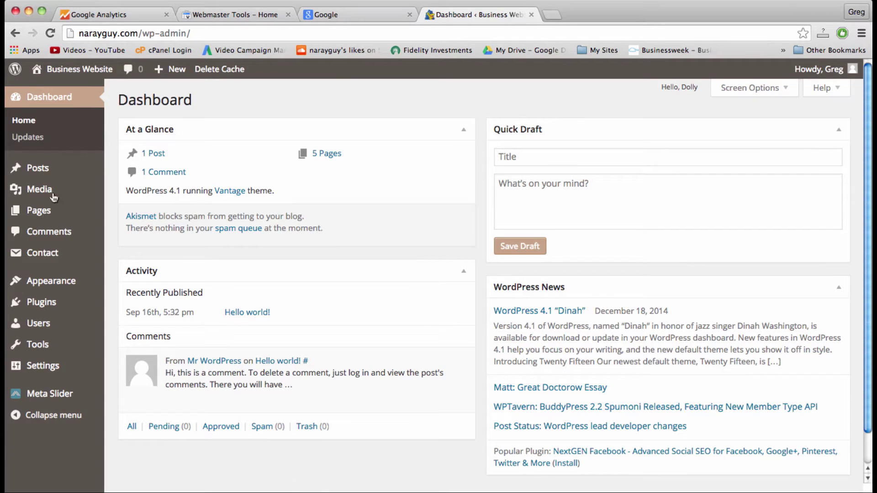
mouse_move(60, 283)
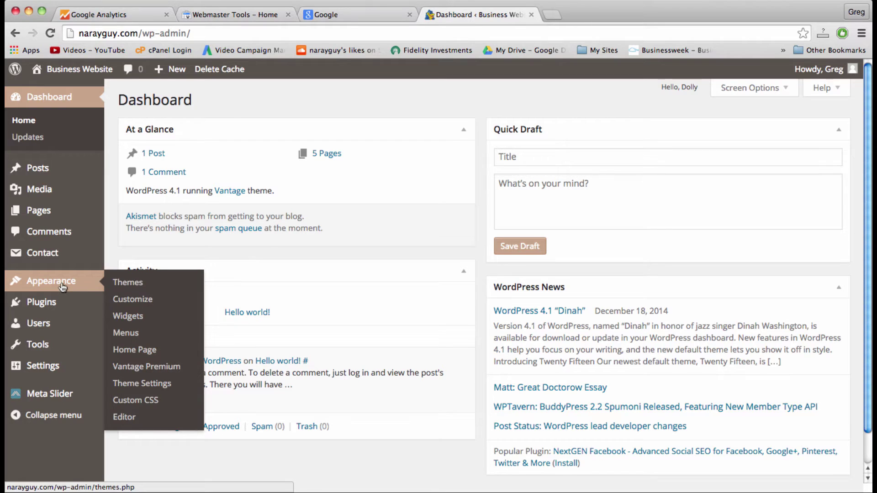
left_click(131, 422)
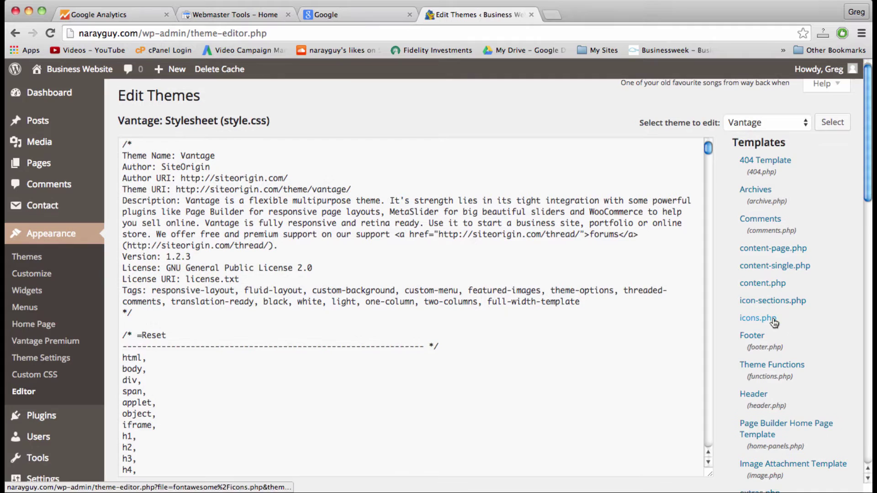
scroll(774, 322, "down", 2)
scroll(774, 321, "down", 4)
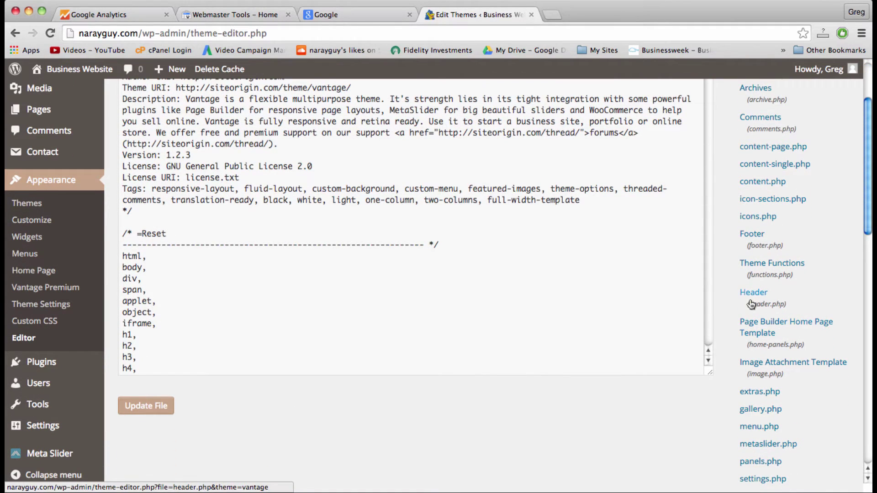
- Open header.php and insert blank lines just before the closing </head> tag
left_click(751, 304)
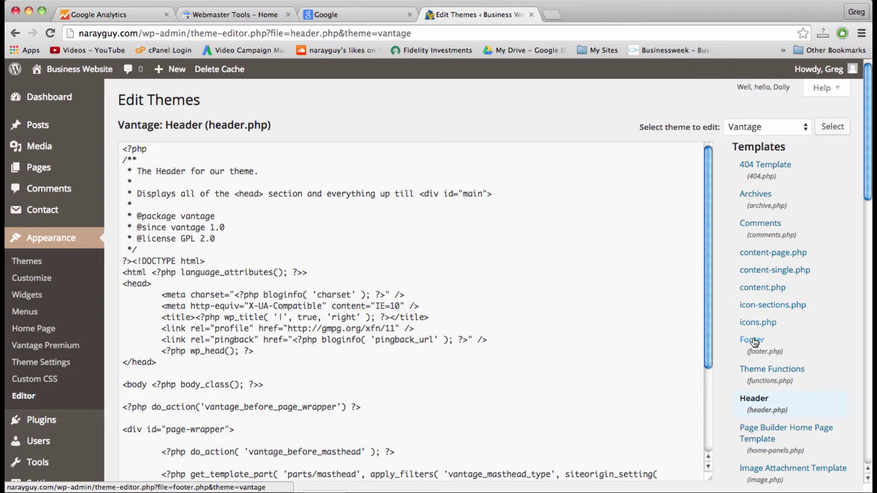
scroll(759, 399, "down", 4)
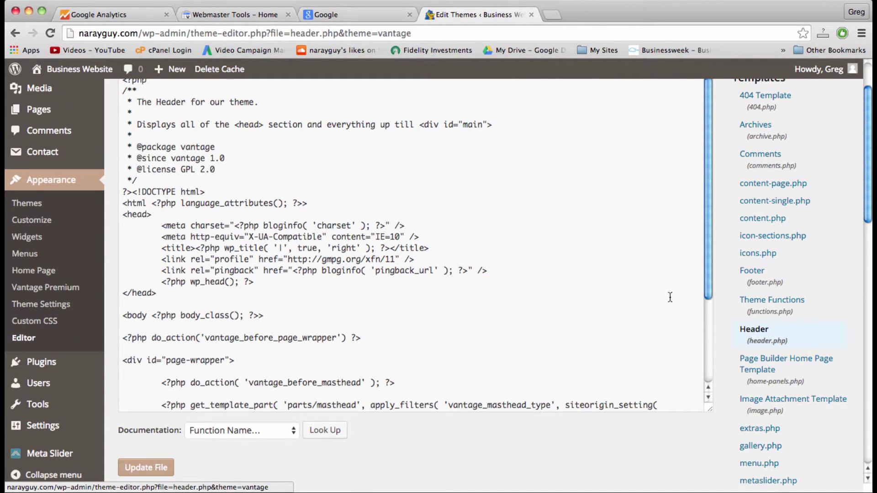
left_click(346, 286)
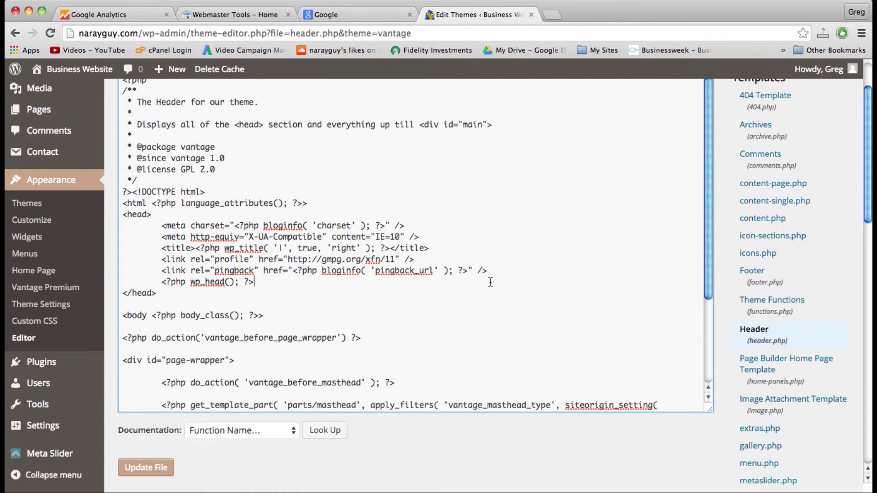
scroll(195, 299, "up", 2)
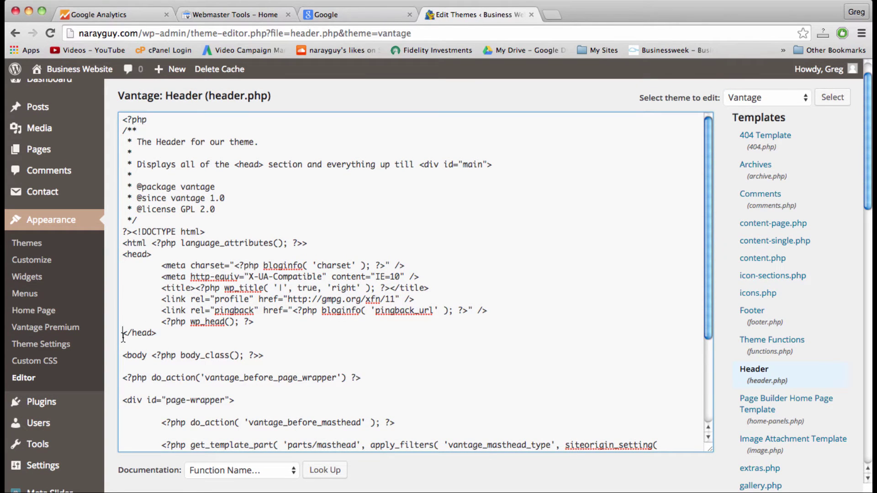
left_click_drag(123, 336, 155, 335)
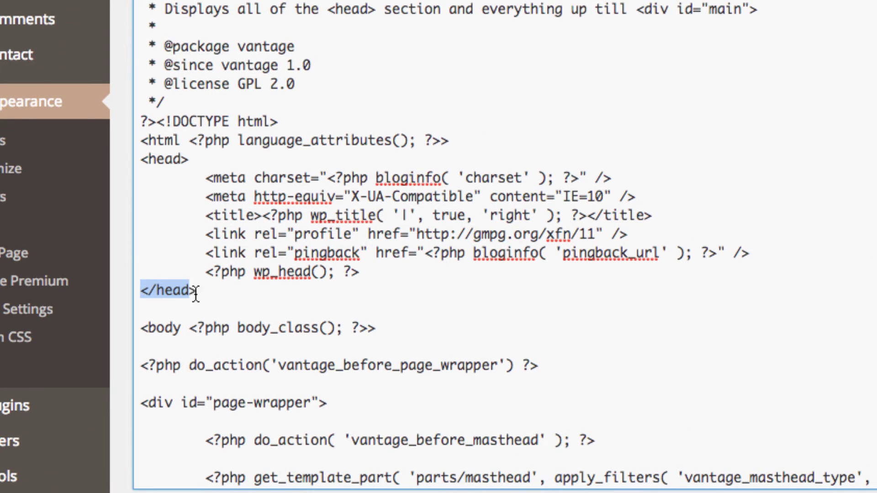
left_click_drag(196, 292, 140, 294)
left_click(139, 293)
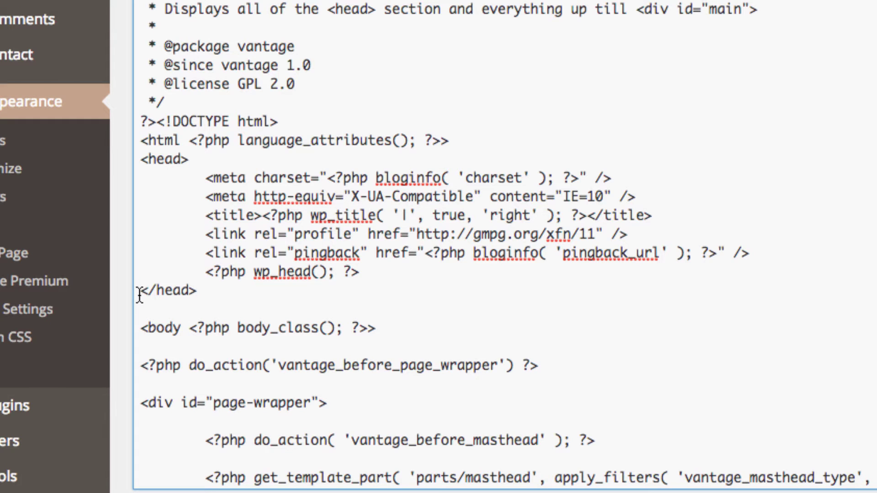
key("Return")
key("Return")
key("Return")
key("Return")
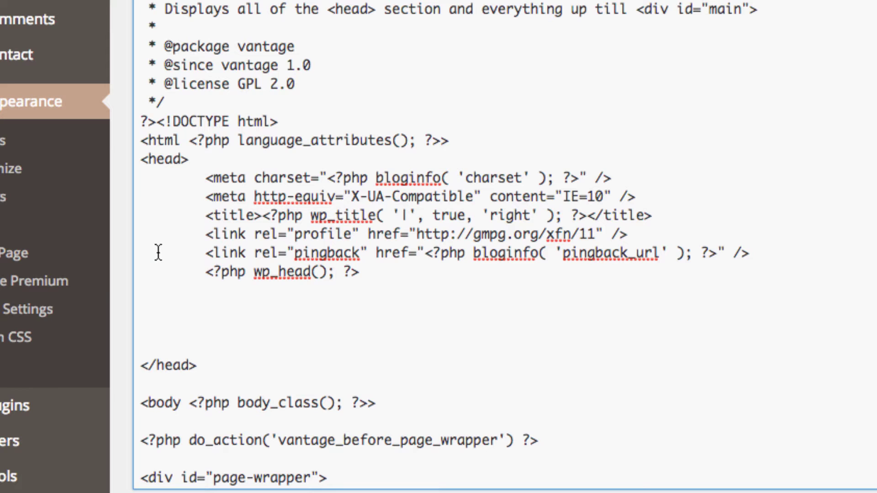
- Paste the Google Analytics tracking script on the blank line below wp_head
left_click(201, 325)
left_click(167, 310)
right_click(167, 309)
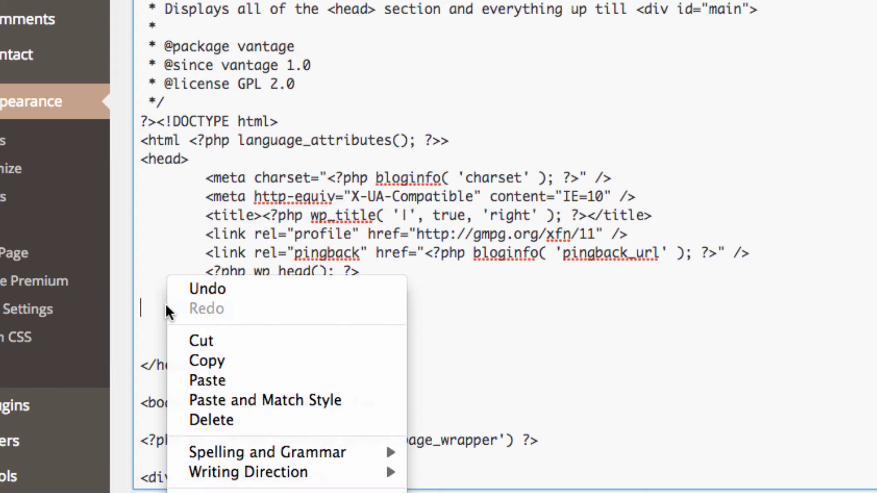
left_click(204, 379)
scroll(308, 351, "down", 5)
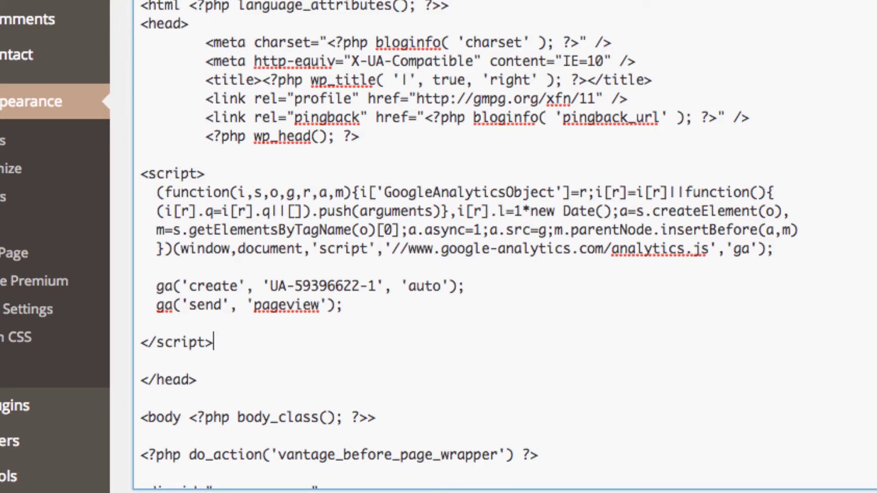
scroll(838, 141, "down", 3)
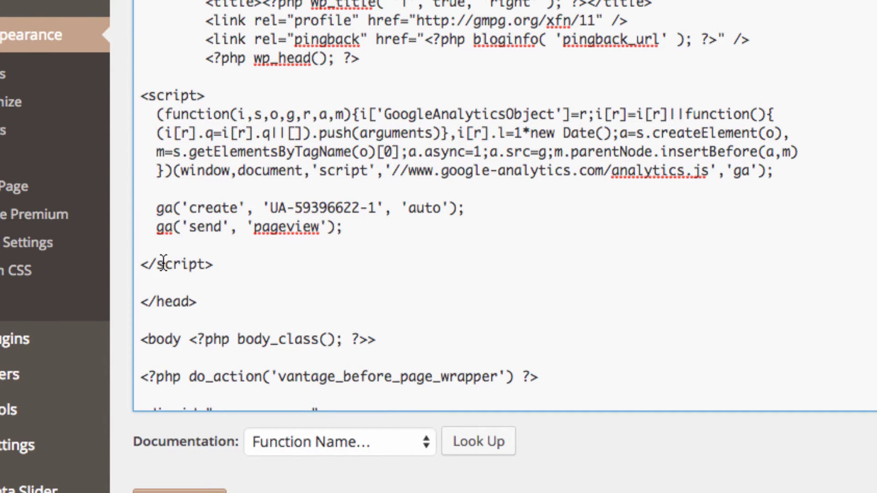
left_click(166, 278)
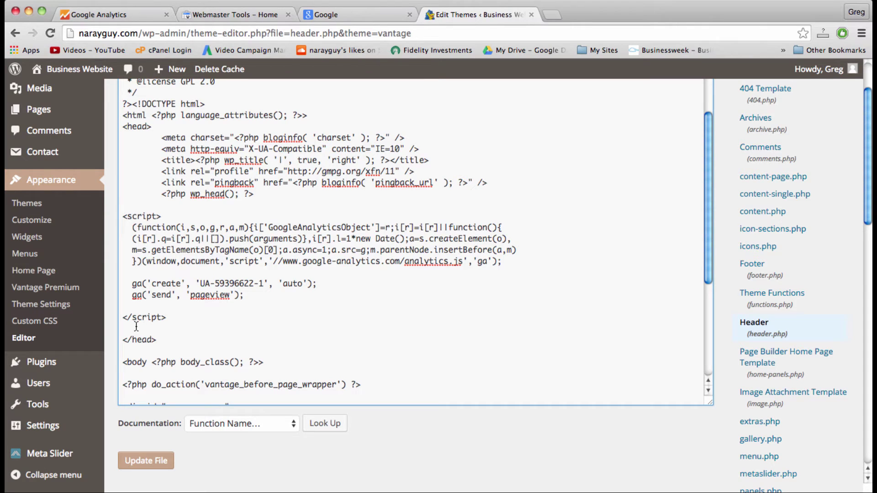
- Verify the pasted <script> and </script> tags, then save header.php with Update File
scroll(370, 435, "down", 3)
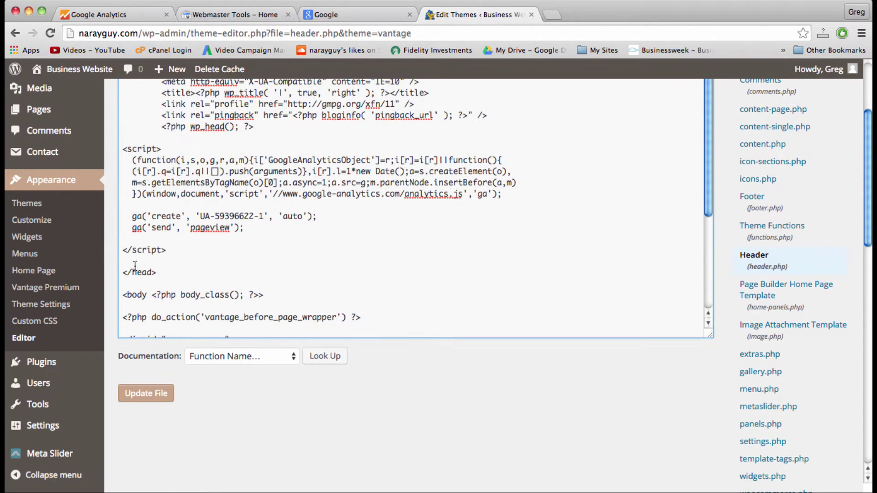
left_click(161, 269)
left_click(168, 251)
left_click_drag(173, 251, 122, 250)
left_click_drag(160, 149, 121, 148)
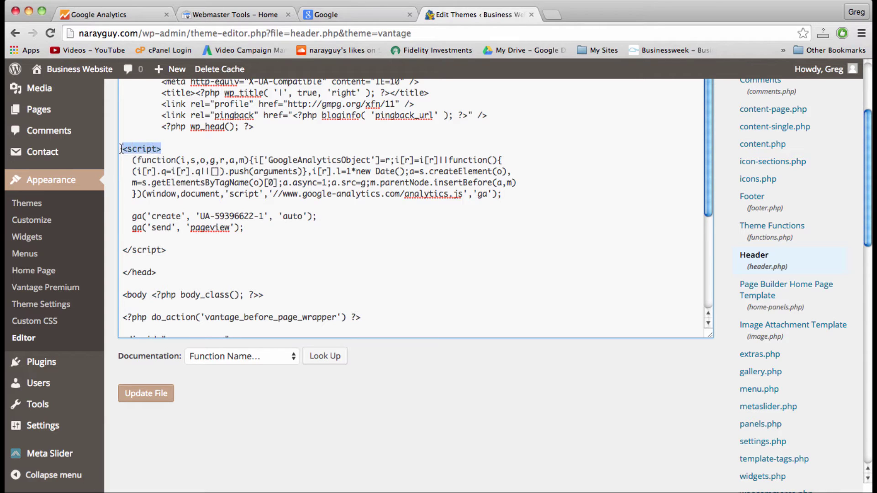
left_click(148, 149)
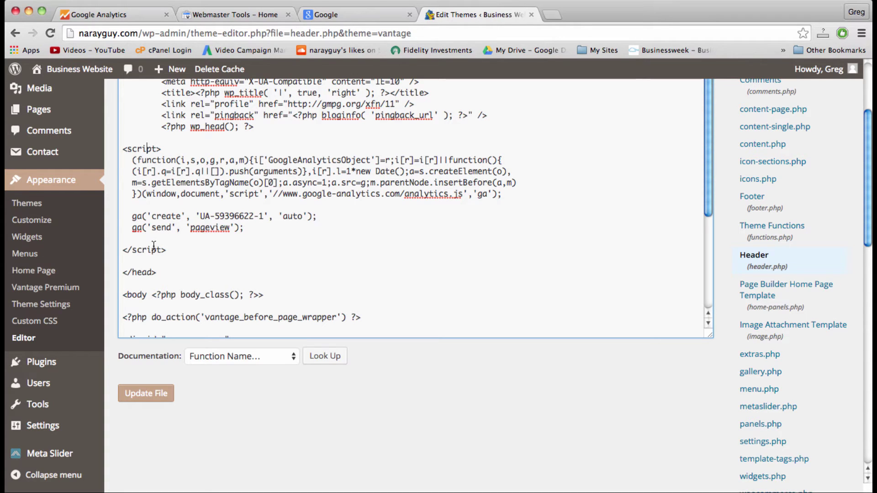
left_click(149, 396)
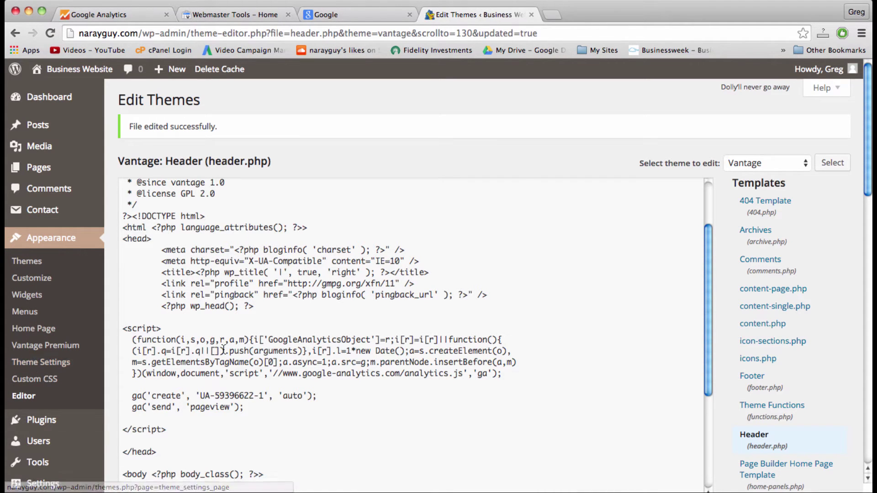
scroll(223, 350, "down", 3)
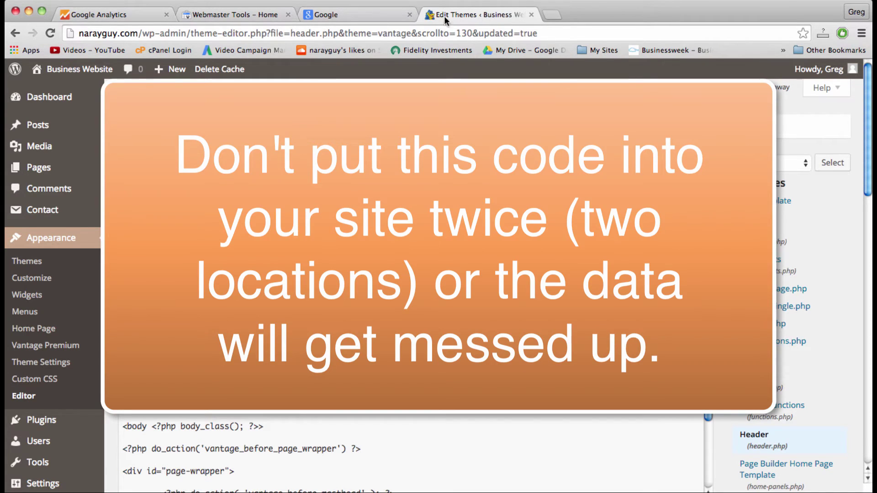
- Visit the live Business Website homepage from the admin bar and scroll through it
left_click(224, 17)
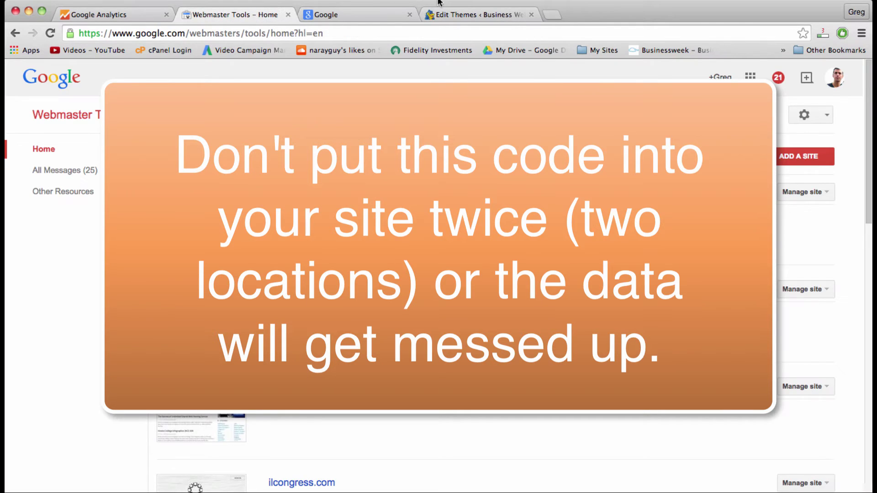
left_click(456, 15)
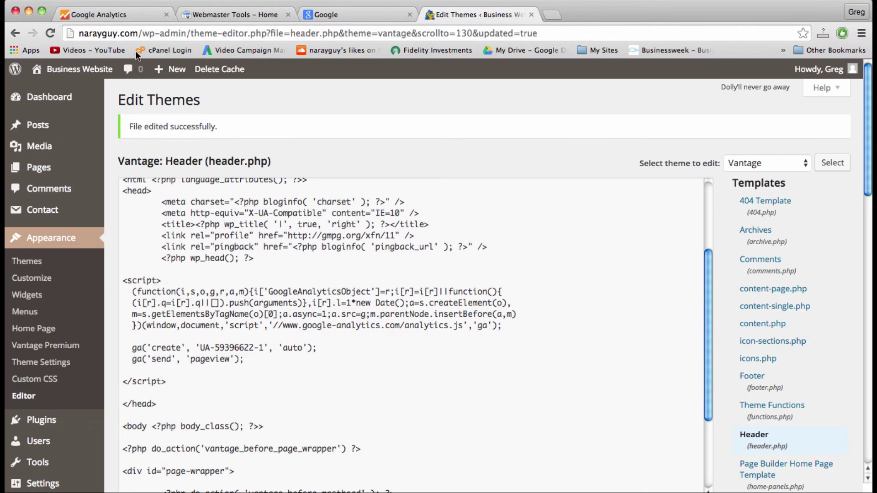
left_click(86, 73)
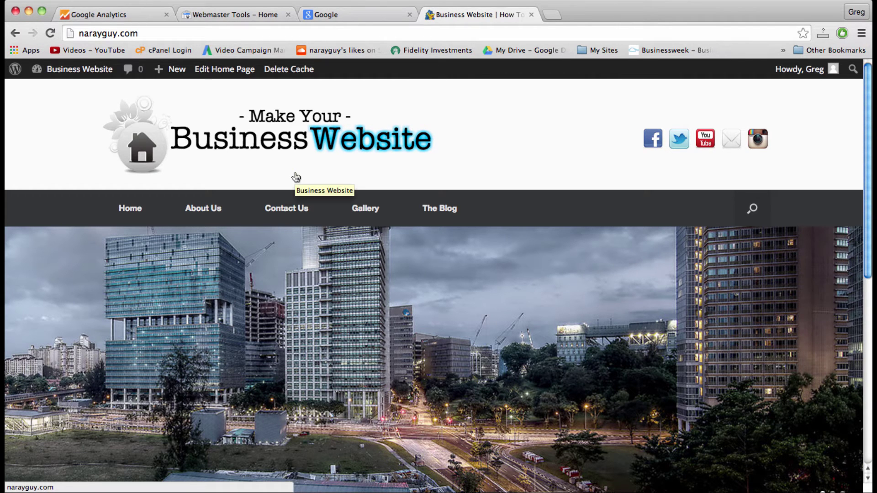
scroll(295, 173, "down", 10)
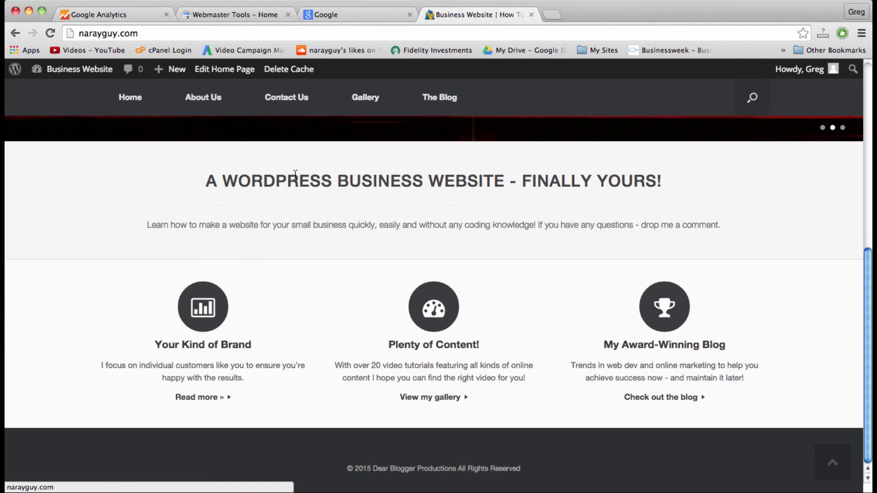
scroll(295, 173, "up", 10)
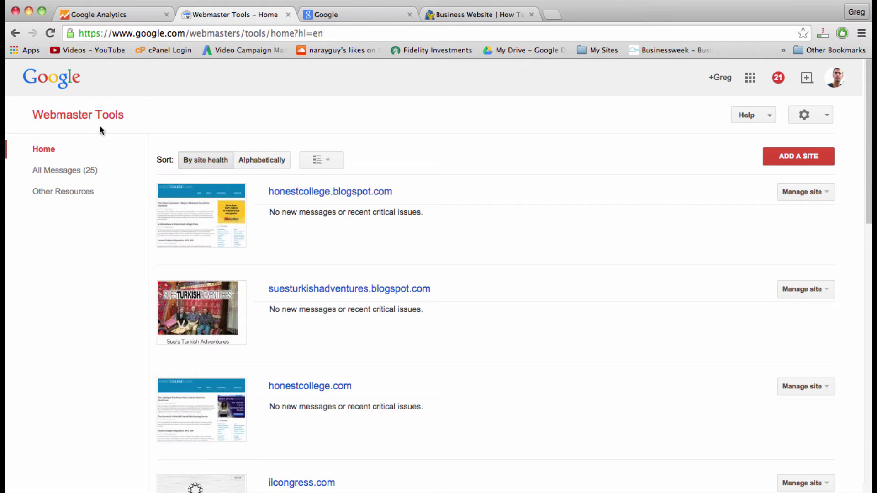
scroll(249, 190, "down", 5)
scroll(249, 194, "up", 5)
left_click(793, 160)
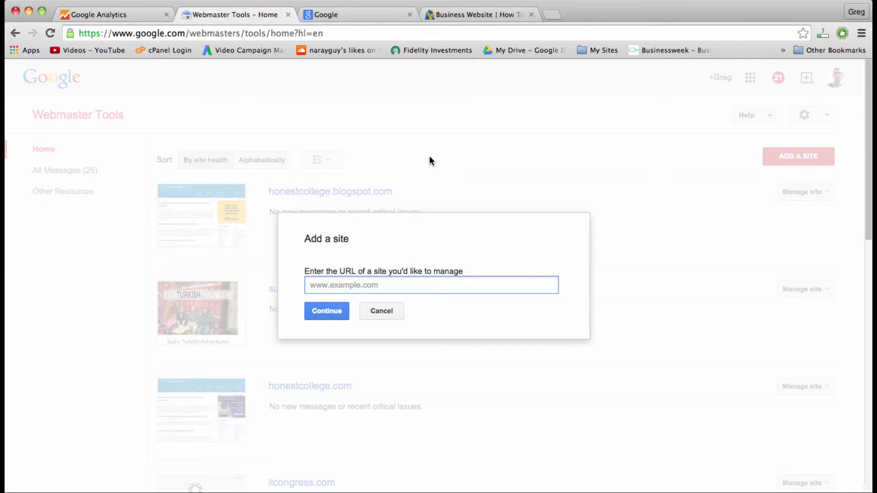
left_click(452, 13)
left_click(430, 34)
key("super+v")
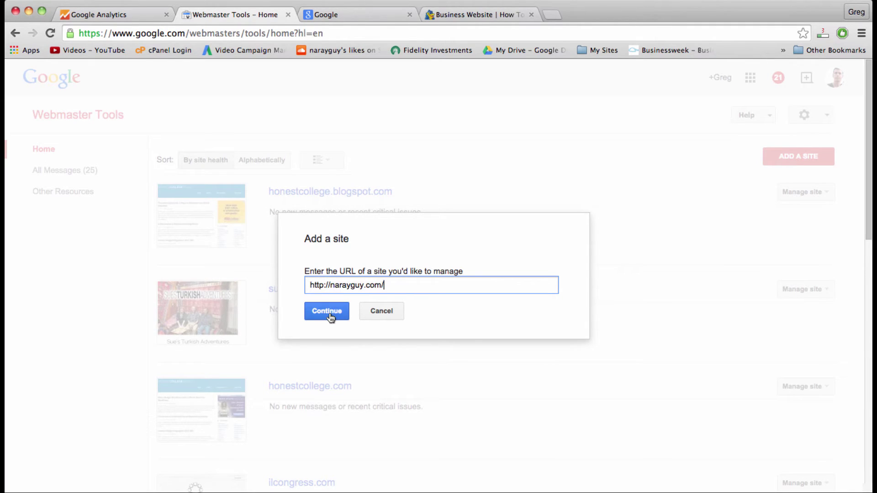
left_click(330, 315)
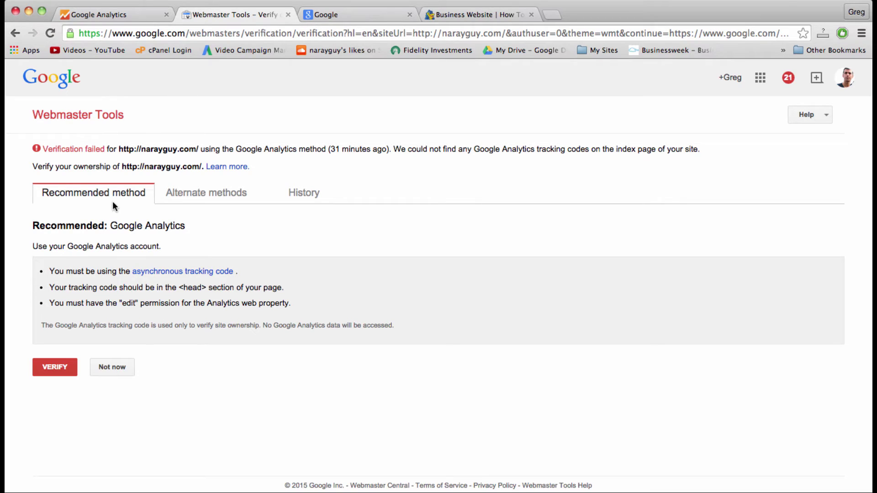
- Attempt ownership verification with the Google Analytics tracking code, then bring up the alternate verification methods
double_click(153, 165)
left_click(127, 163)
left_click(184, 200)
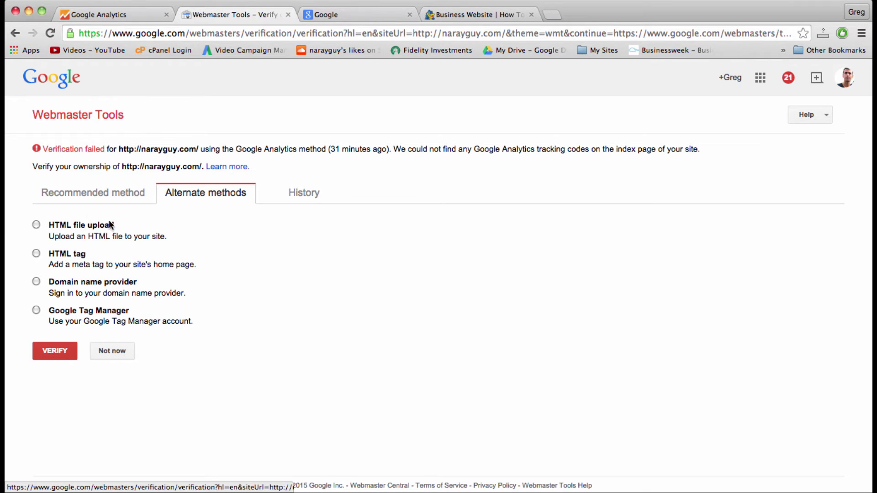
left_click(93, 198)
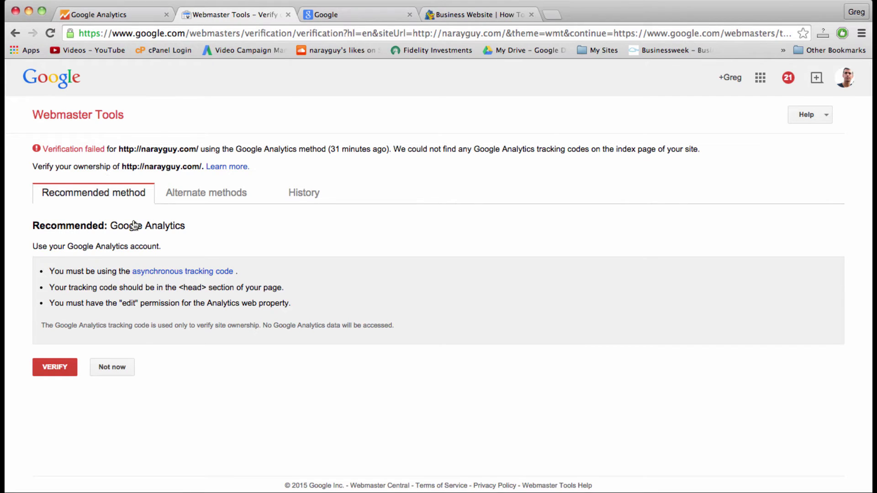
left_click(174, 193)
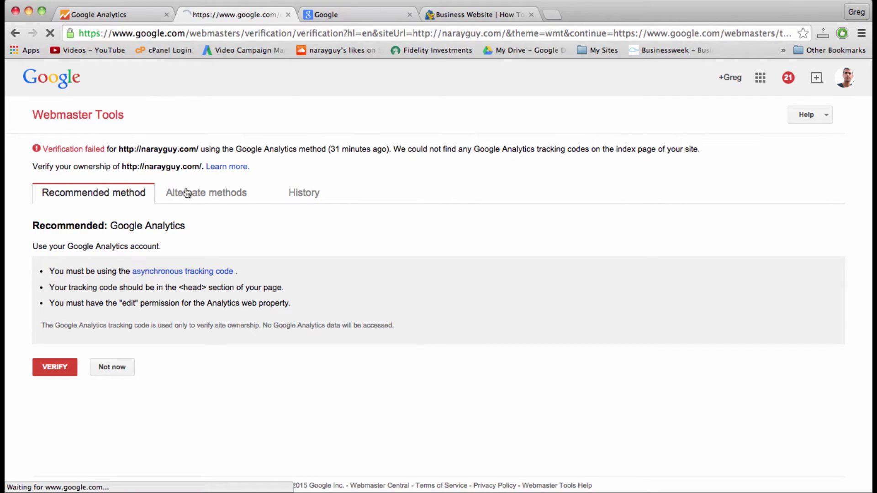
left_click(95, 200)
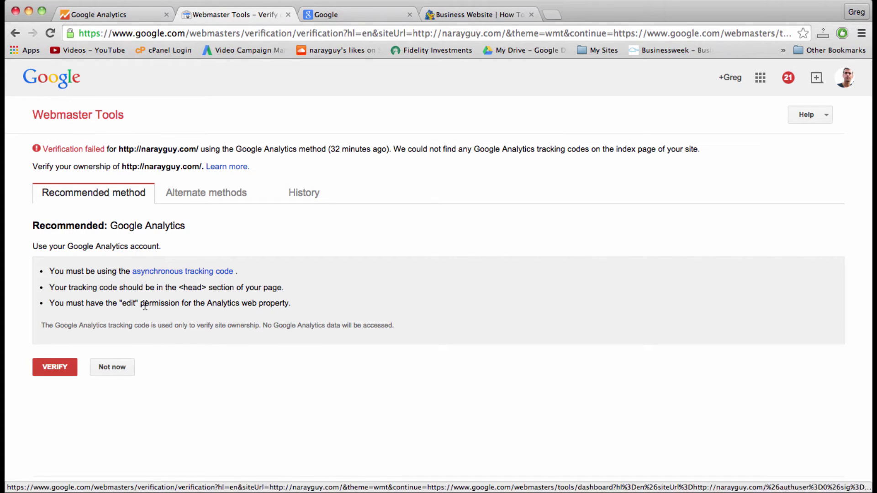
left_click(56, 369)
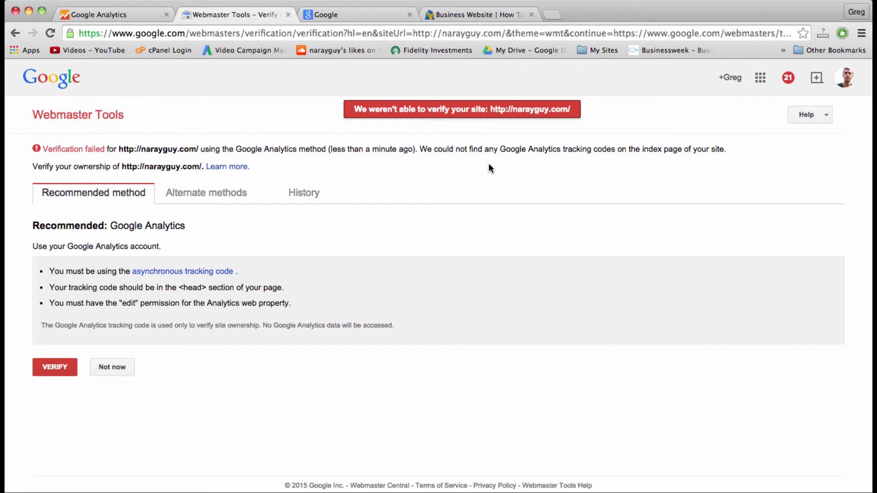
left_click(197, 191)
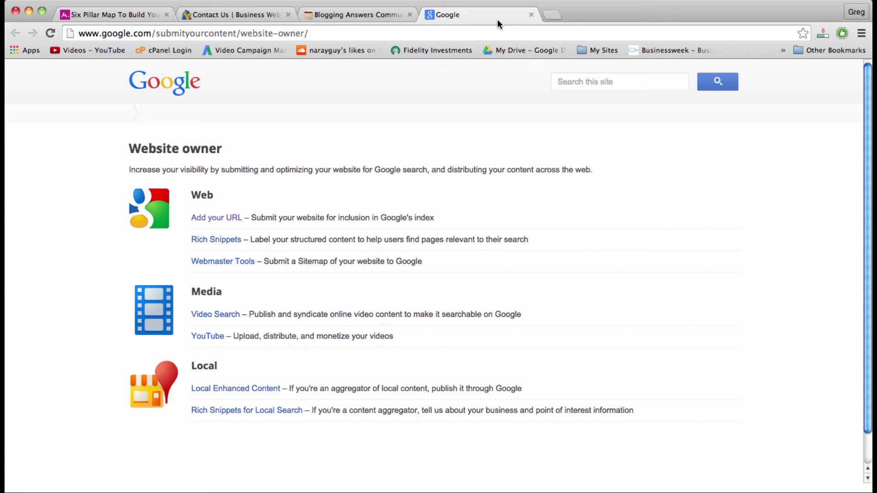
- Select the site's domain in the Contact Us page address, then go to Google's Add your URL page
left_click(242, 20)
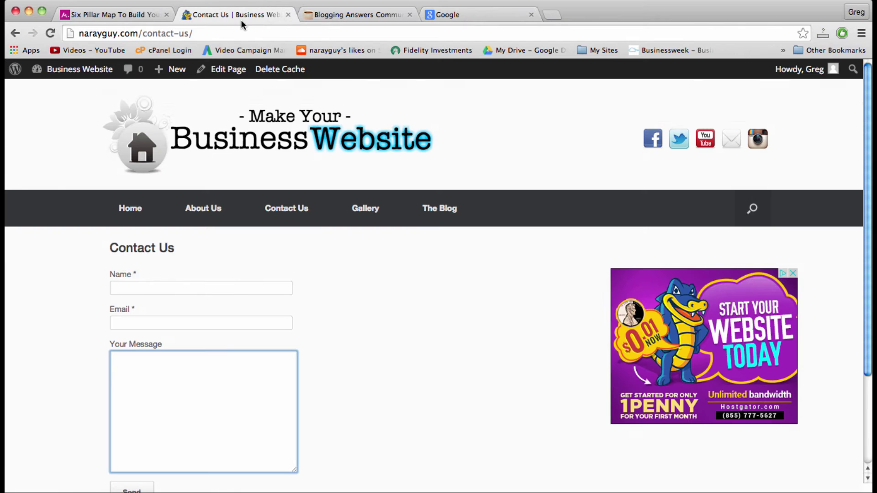
left_click(133, 33)
left_click(136, 33)
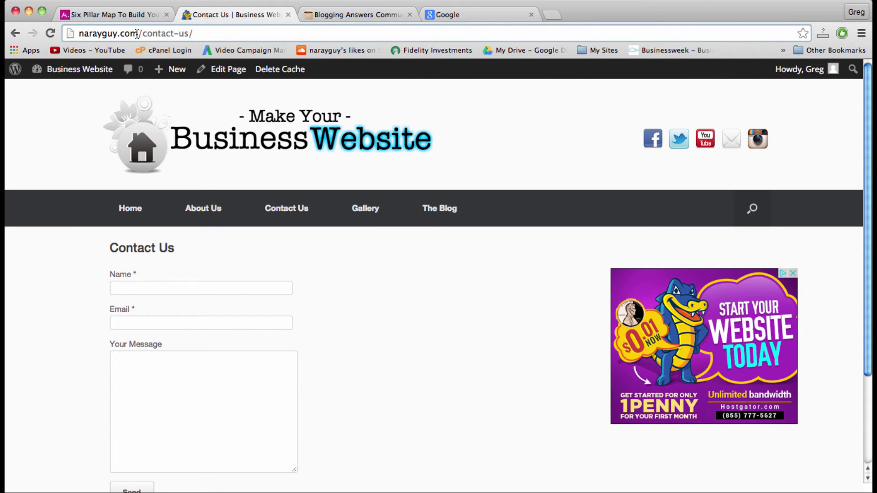
left_click_drag(138, 33, 75, 32)
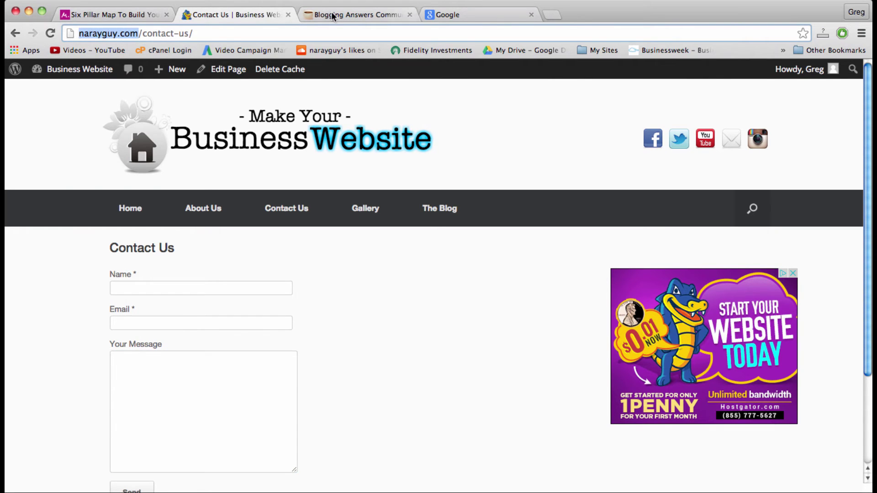
left_click(505, 14)
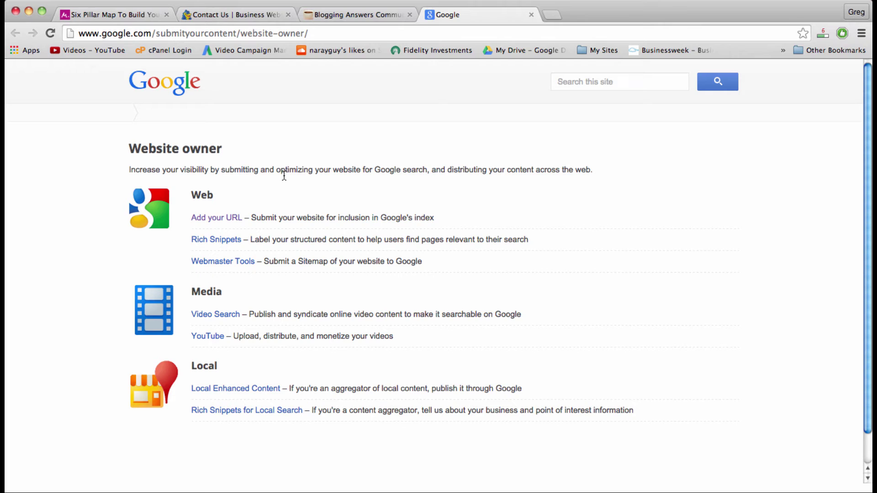
left_click(217, 221)
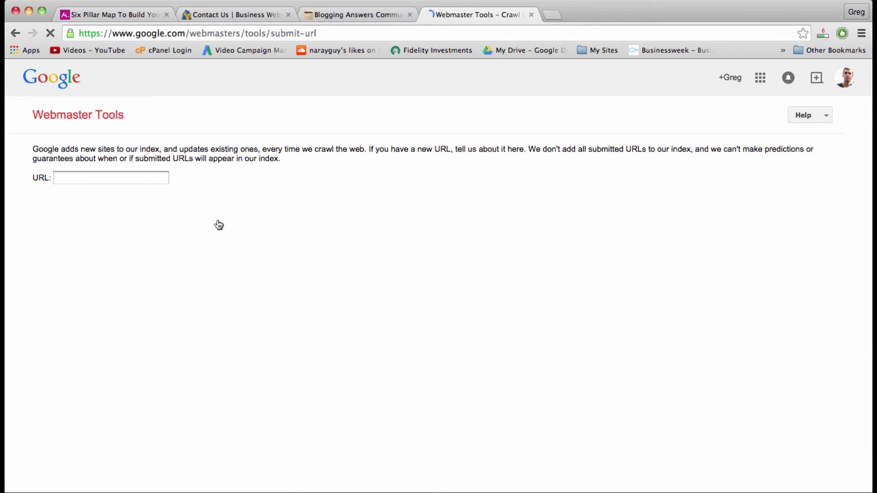
left_click(133, 183)
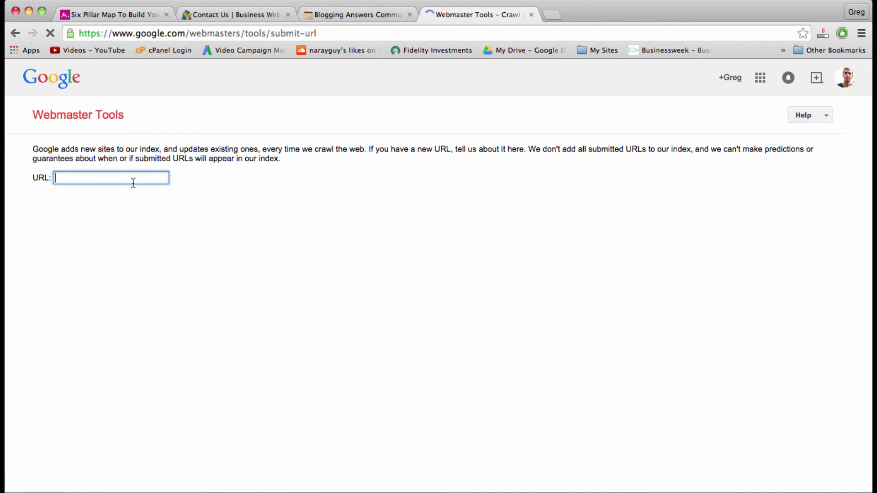
key("super+v")
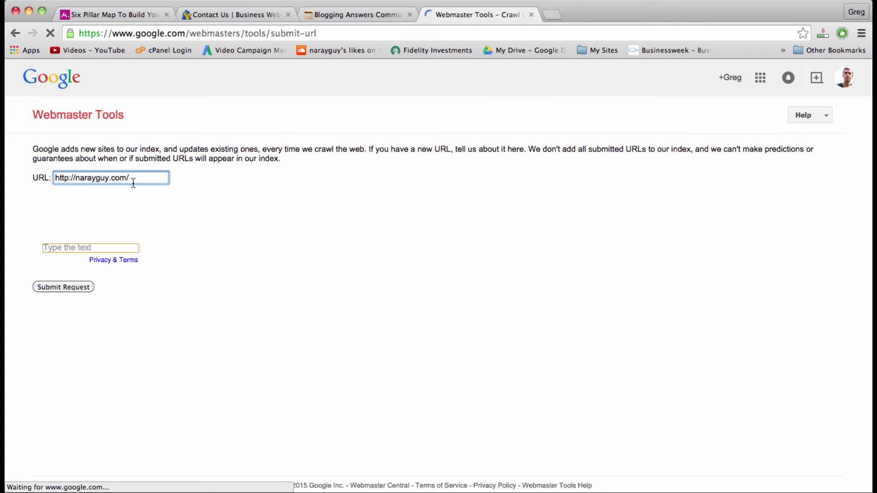
left_click(79, 248)
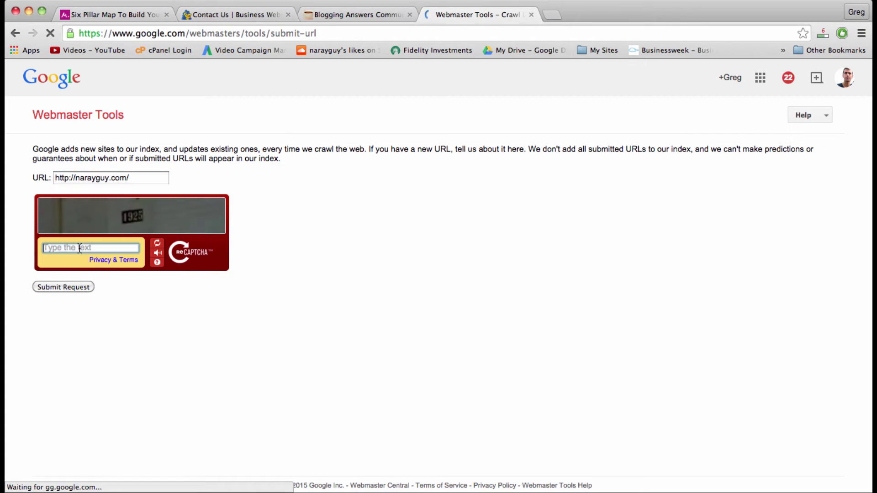
type("1925")
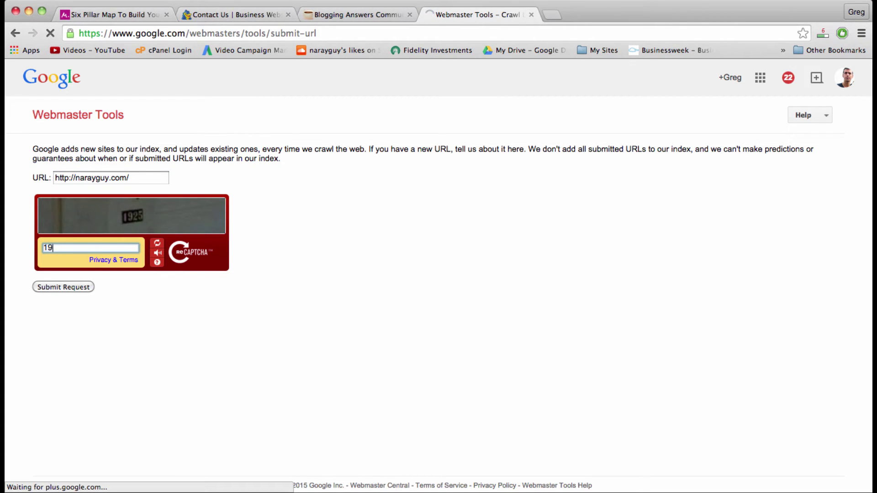
left_click(123, 334)
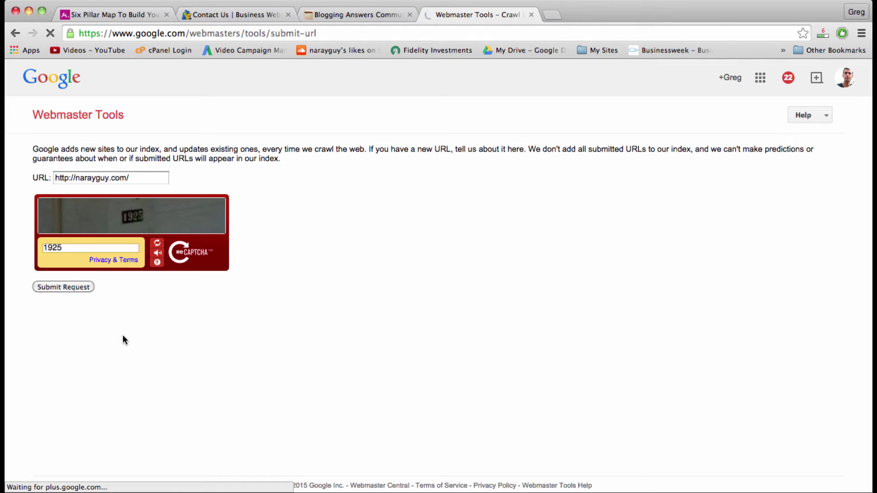
left_click(70, 287)
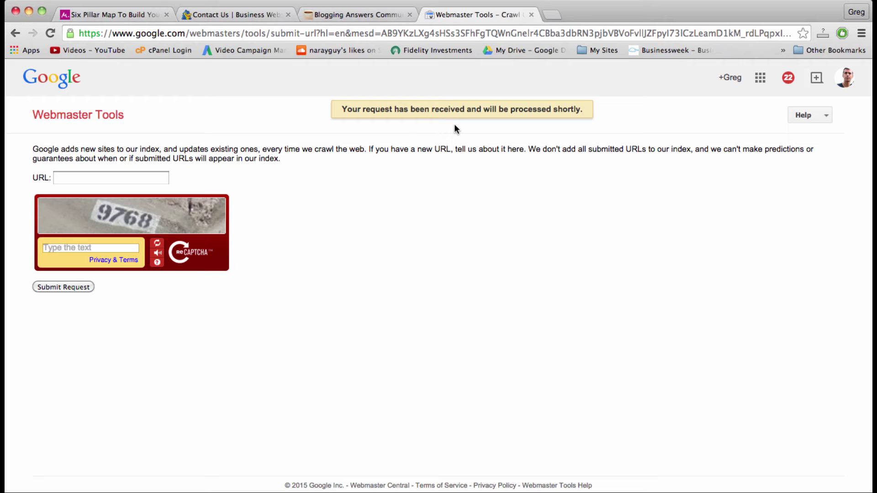
double_click(447, 151)
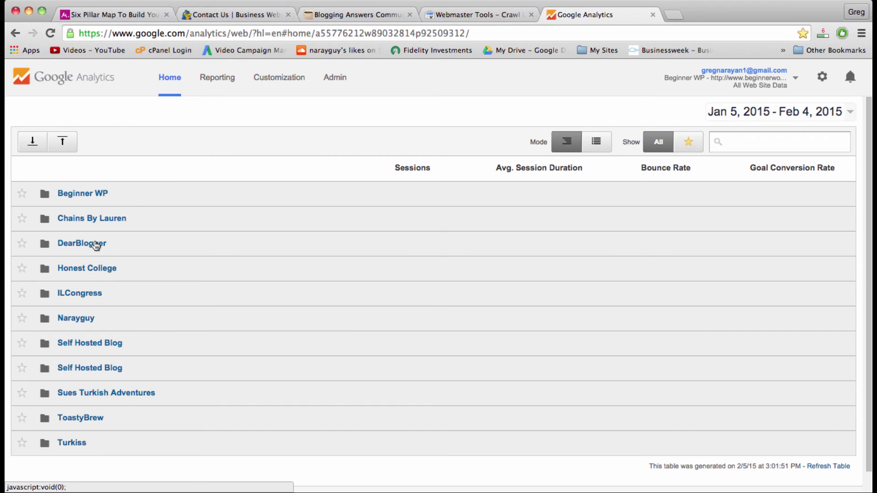
- Expand the DearBlogger account on Analytics Home and open its site view's reports
left_click(96, 245)
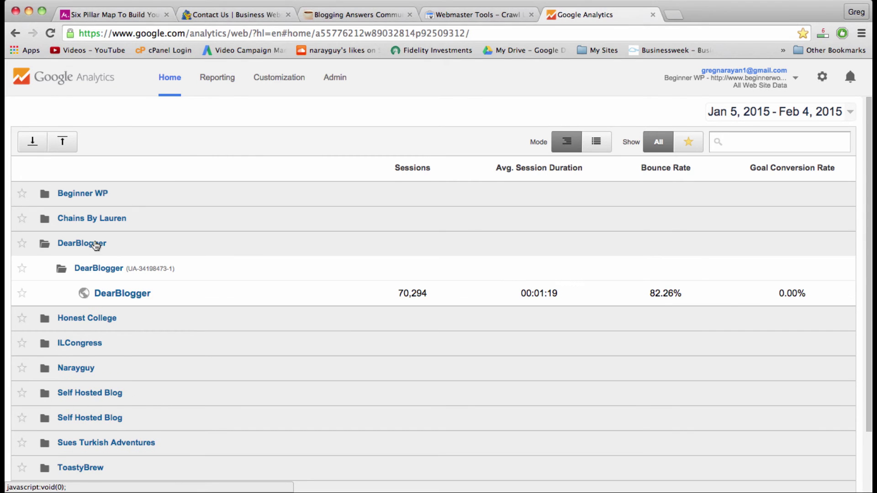
left_click(130, 295)
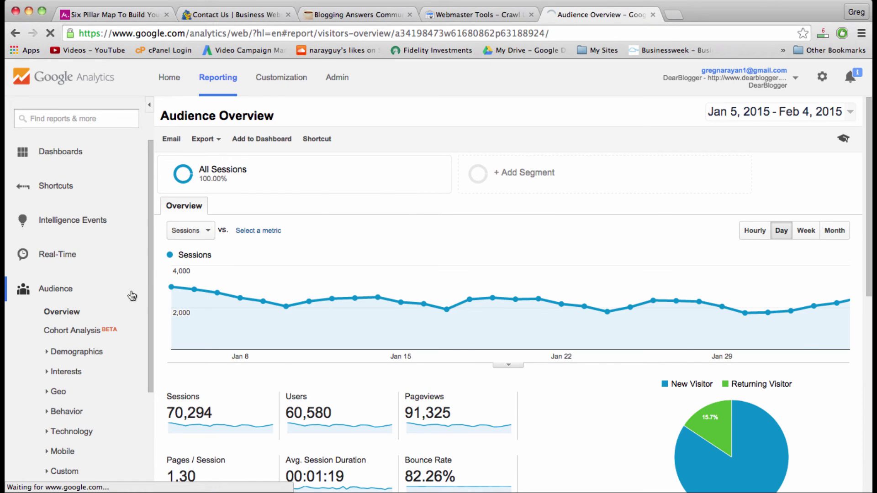
scroll(457, 289, "down", 2)
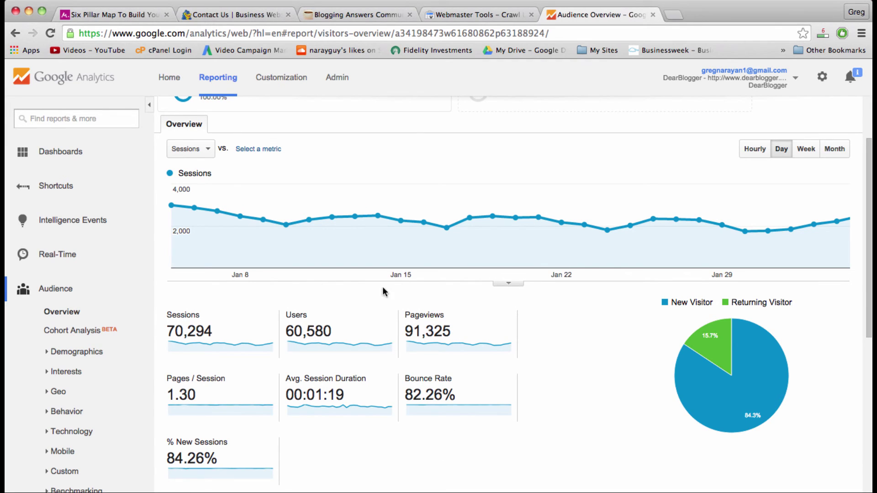
scroll(386, 421, "down", 1)
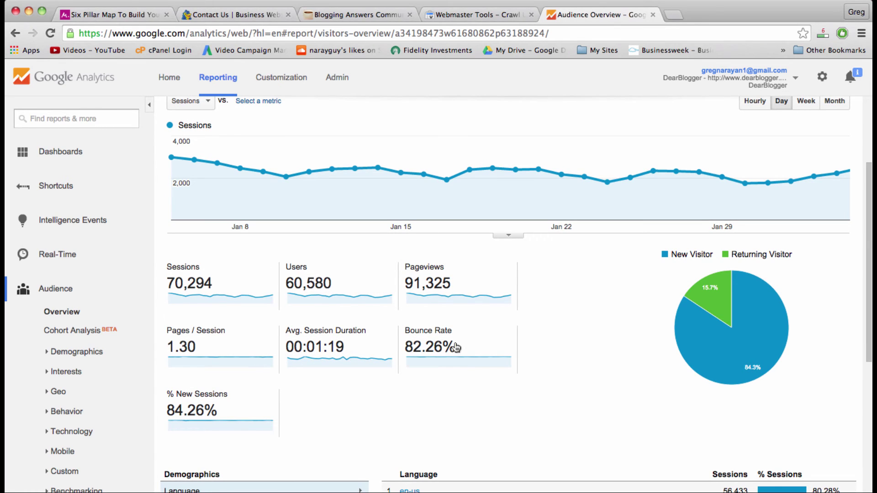
scroll(503, 338, "down", 2)
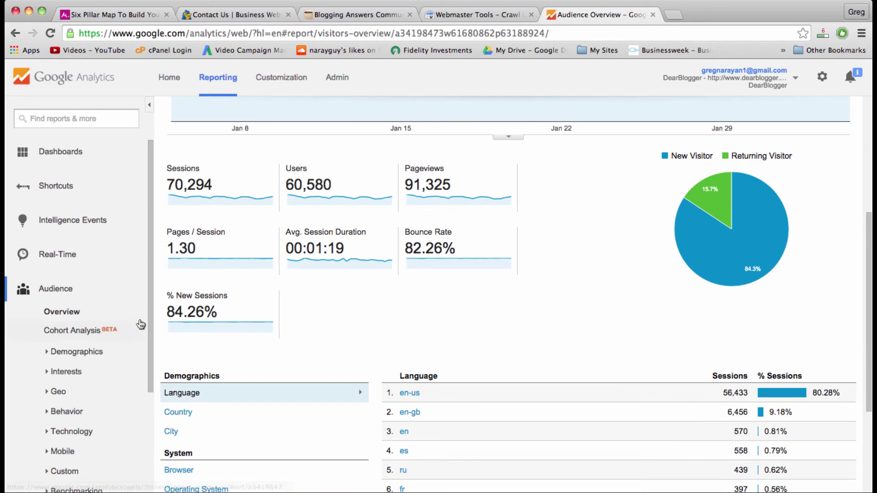
scroll(141, 324, "down", 2)
scroll(141, 324, "up", 2)
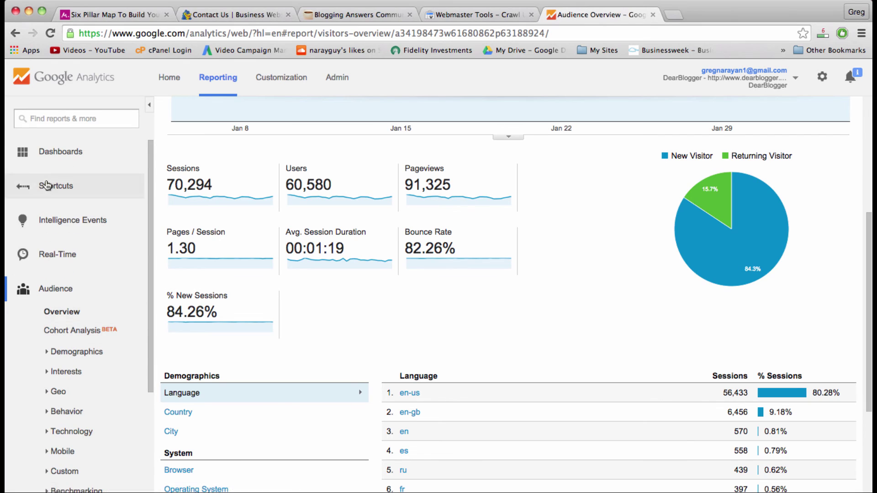
scroll(67, 292, "down", 2)
scroll(67, 292, "down", 1)
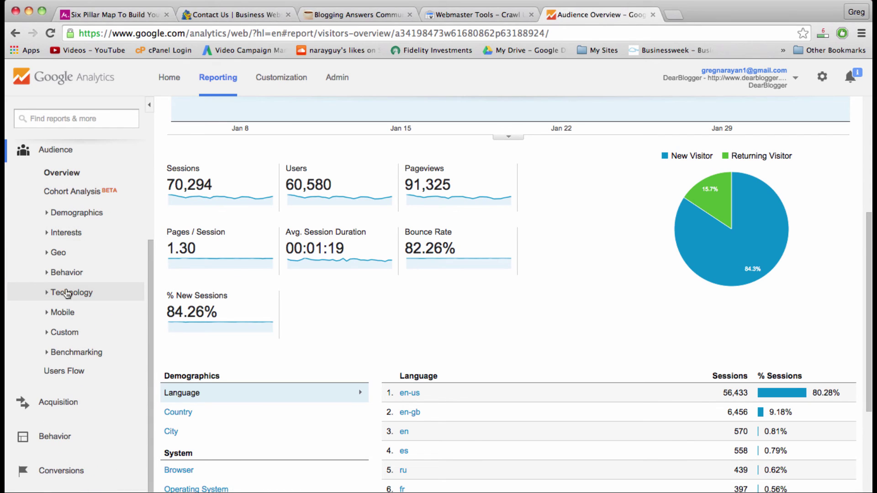
- Open the Behavior Overview report and expand the Site Content reports
left_click(67, 436)
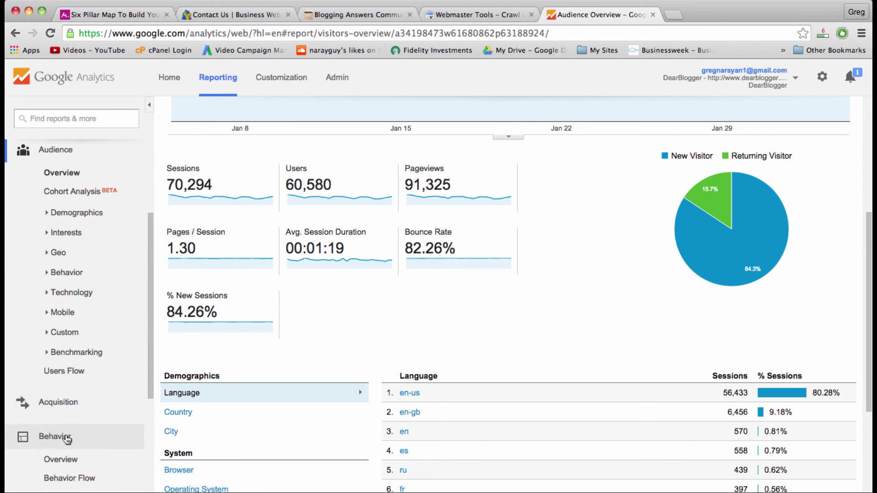
scroll(67, 438, "down", 3)
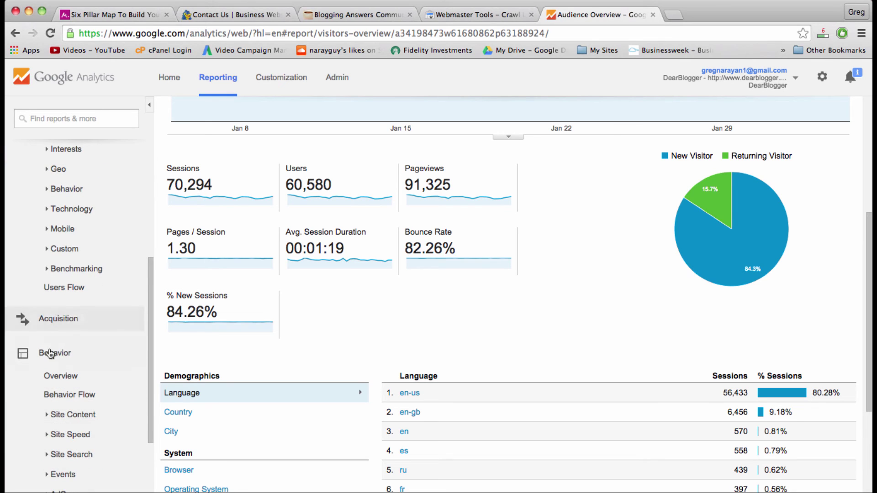
scroll(50, 355, "down", 2)
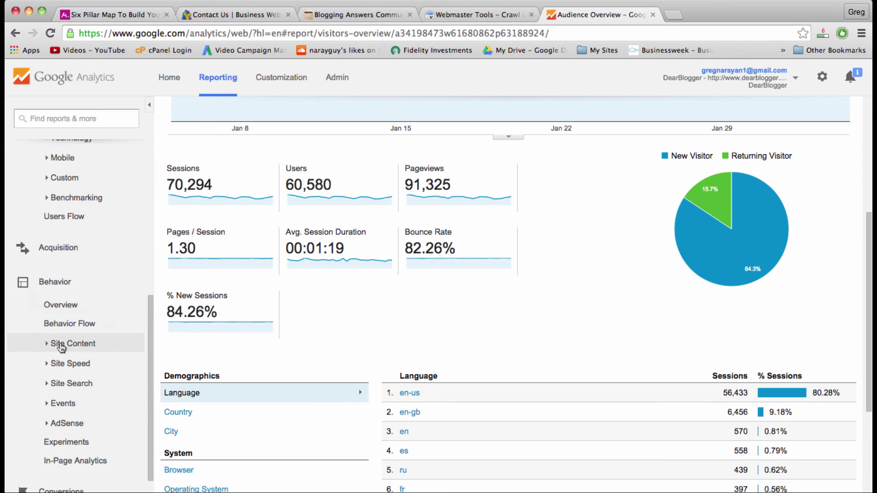
left_click(57, 314)
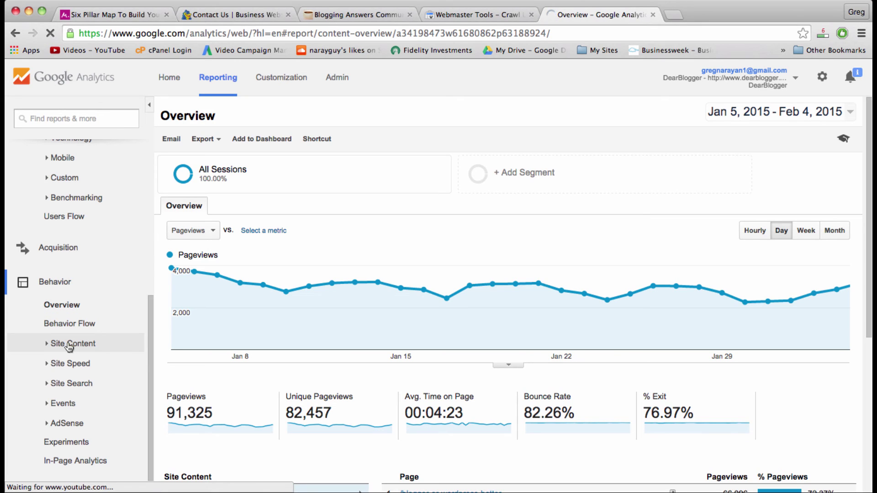
left_click(69, 345)
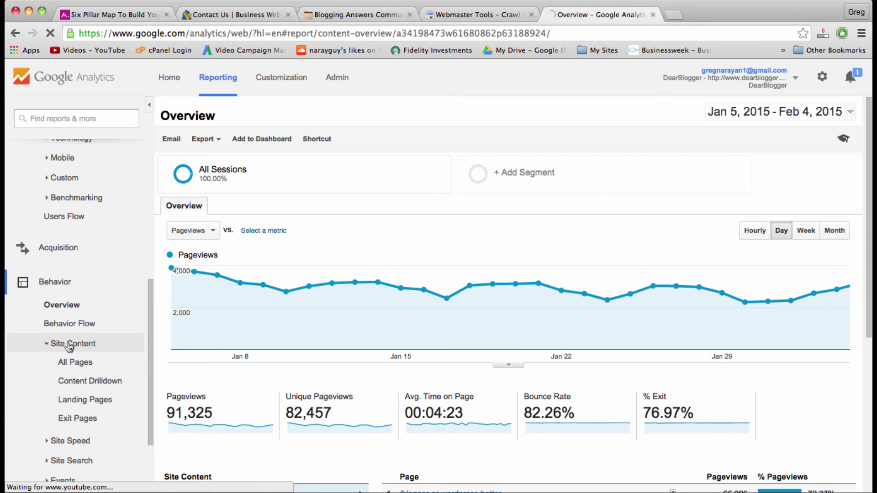
- Open DearBlogger's All Pages report and scroll through its 256 pages, led by /blogger-or-wordpress-better
left_click(86, 365)
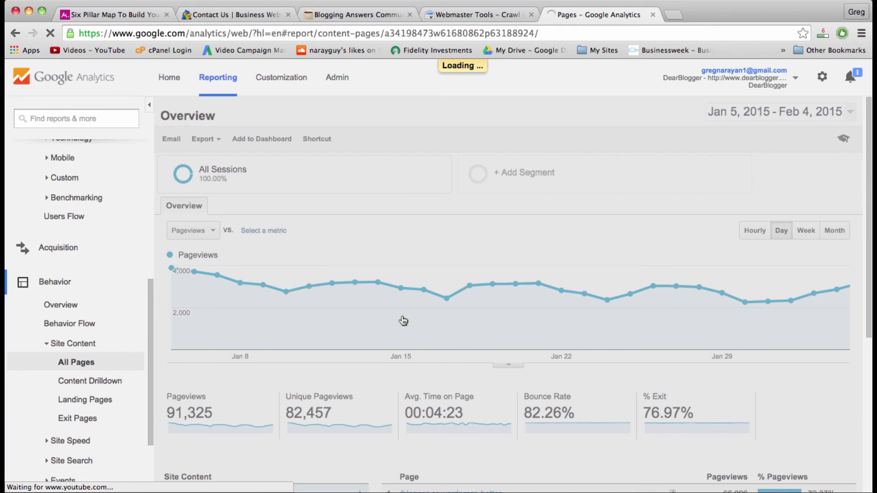
scroll(404, 320, "down", 3)
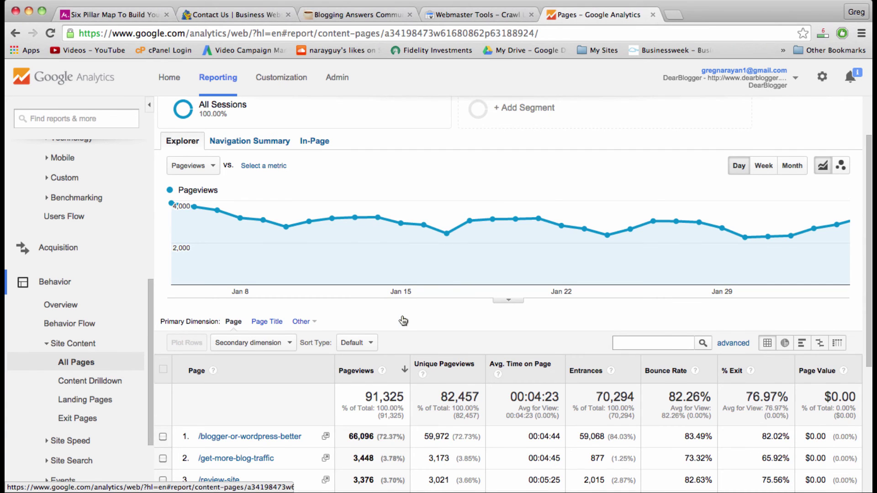
scroll(403, 320, "down", 9)
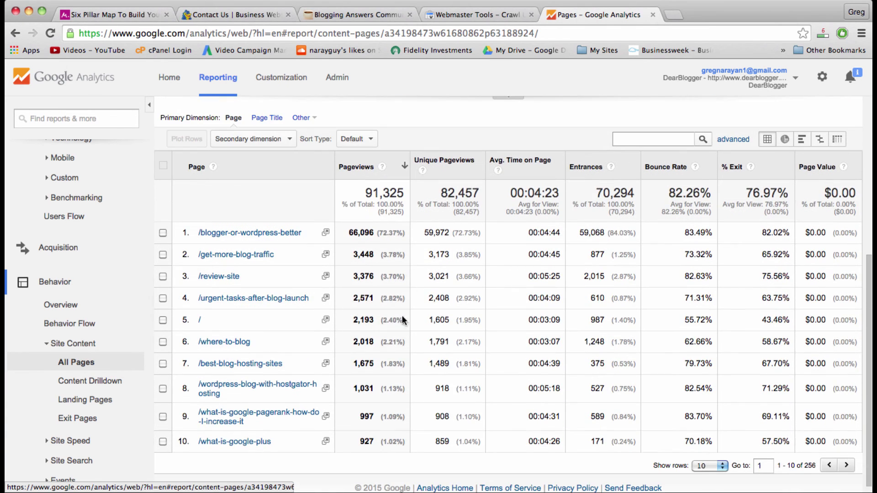
scroll(304, 263, "up", 5)
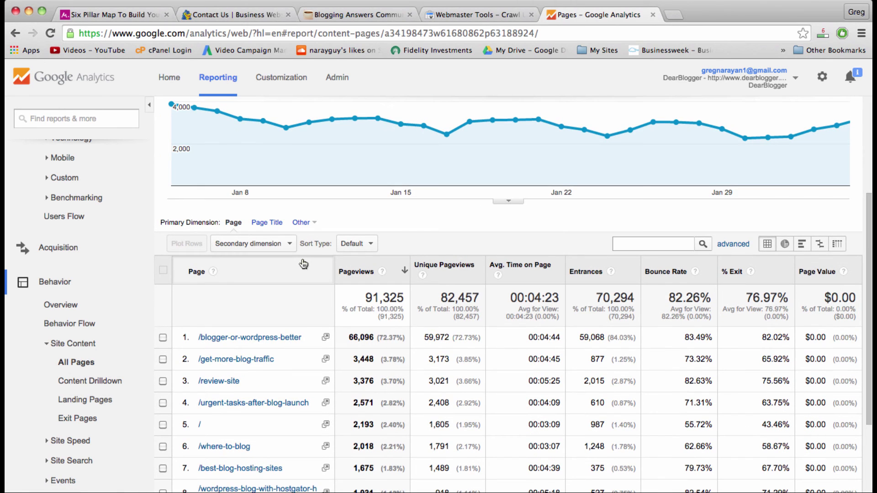
scroll(303, 264, "up", 2)
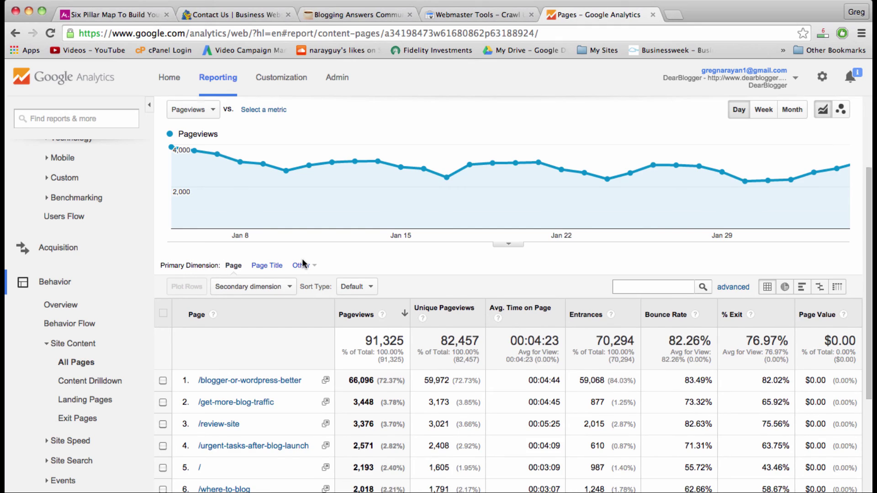
scroll(303, 263, "down", 6)
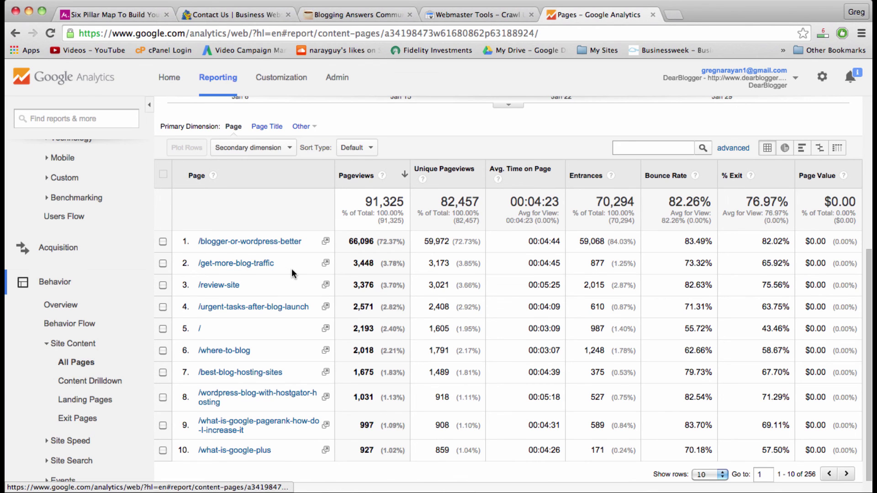
scroll(292, 269, "up", 5)
scroll(291, 270, "down", 5)
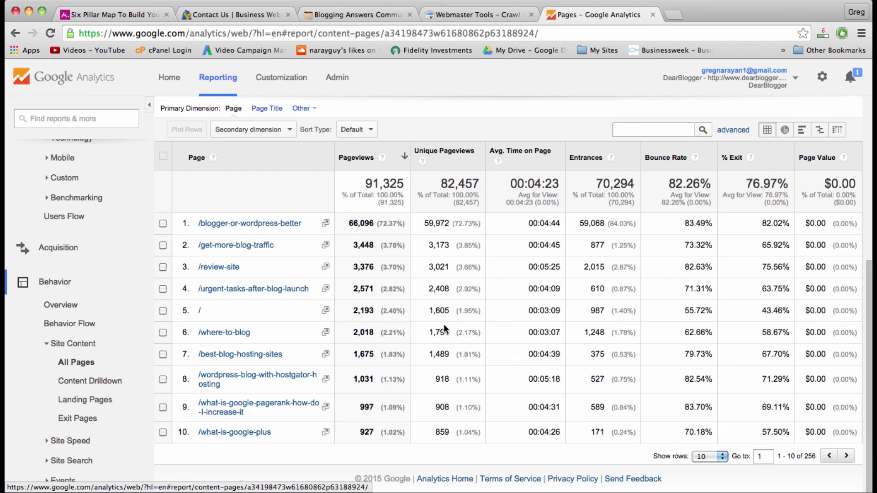
scroll(464, 407, "up", 6)
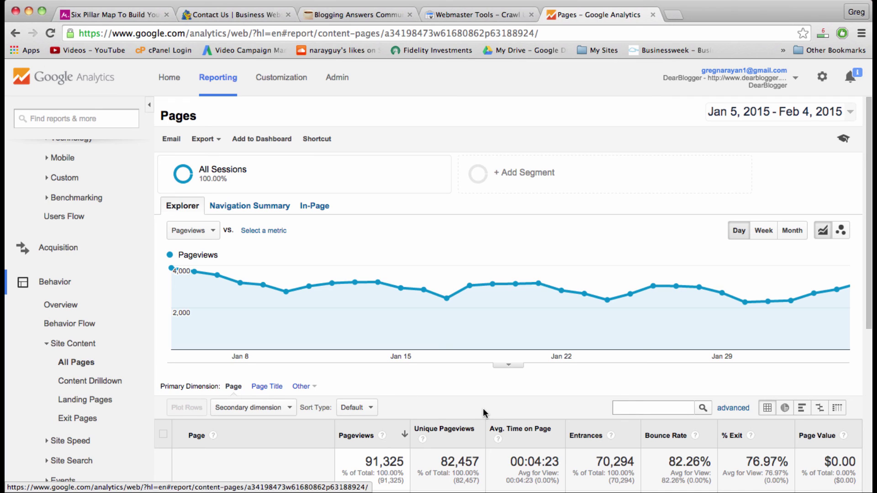
mouse_move(269, 291)
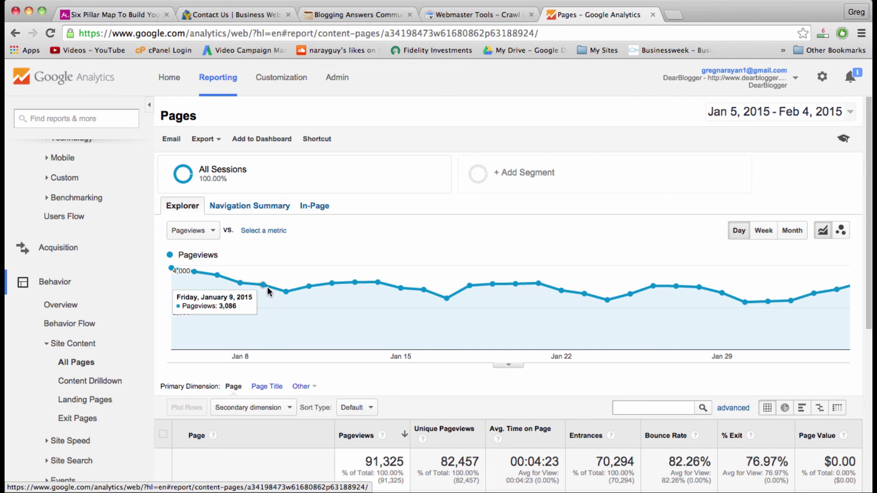